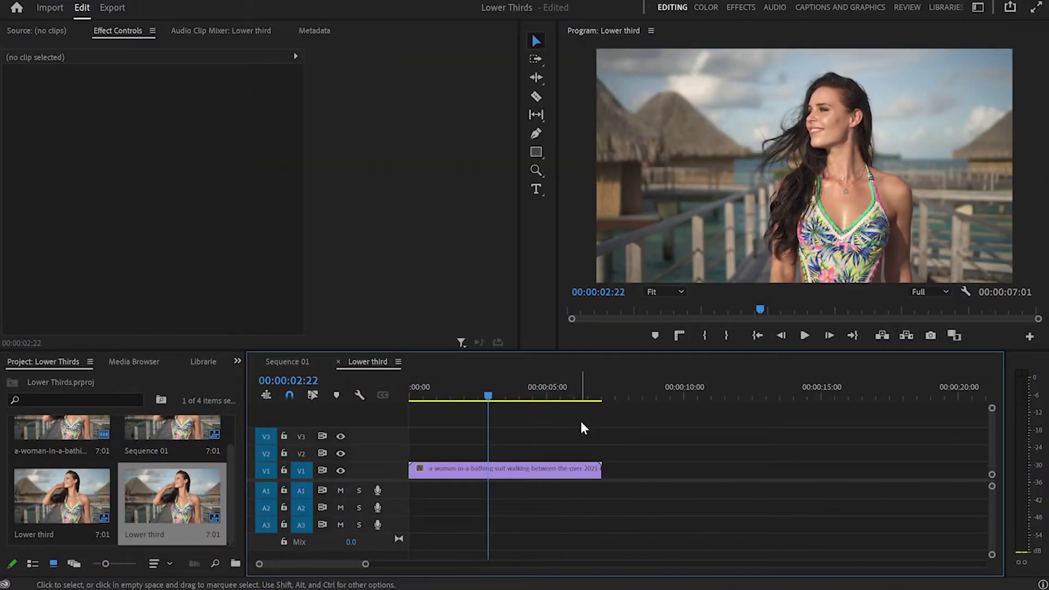
Step: Type a two-line title, 'Lower Third' and 'Premiere Pro', over the beach clip
key("t")
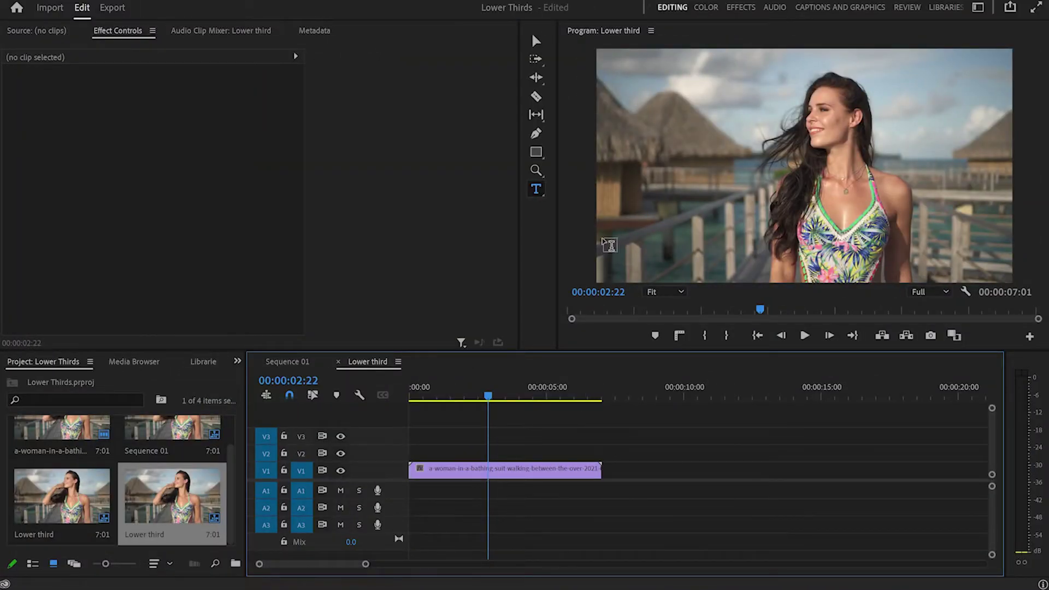
left_click(650, 233)
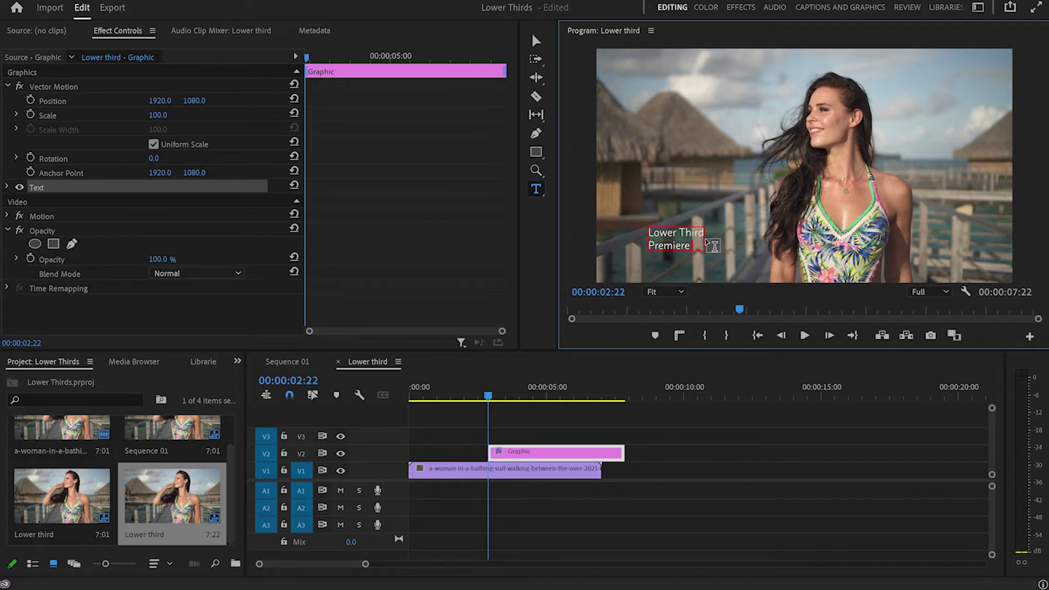
type("ro")
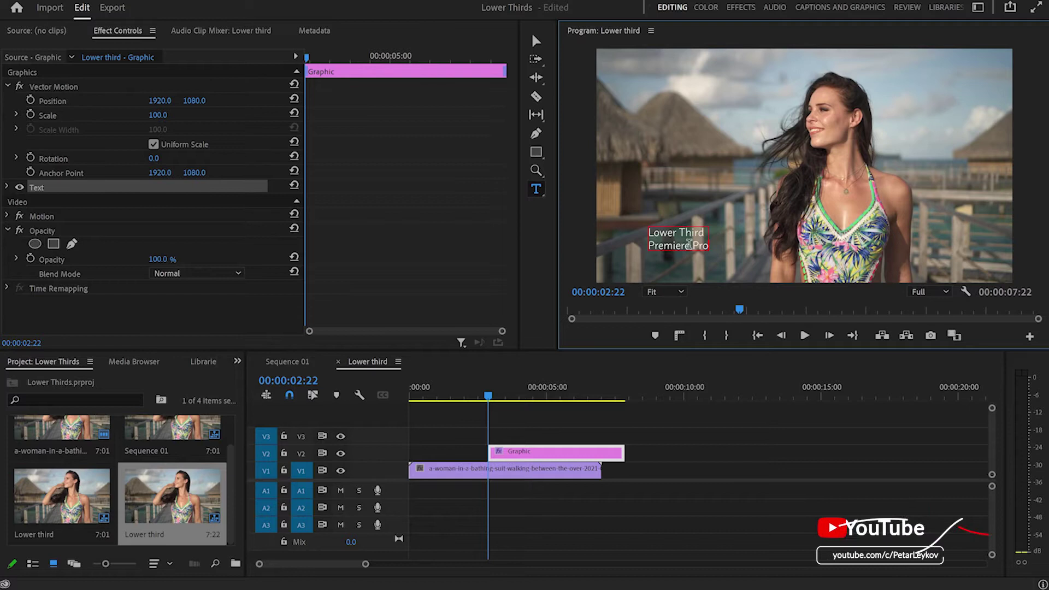
left_click_drag(650, 246, 712, 258)
Step: Make the Premiere Pro line Bold and centre-align the title's lines
left_click(7, 187)
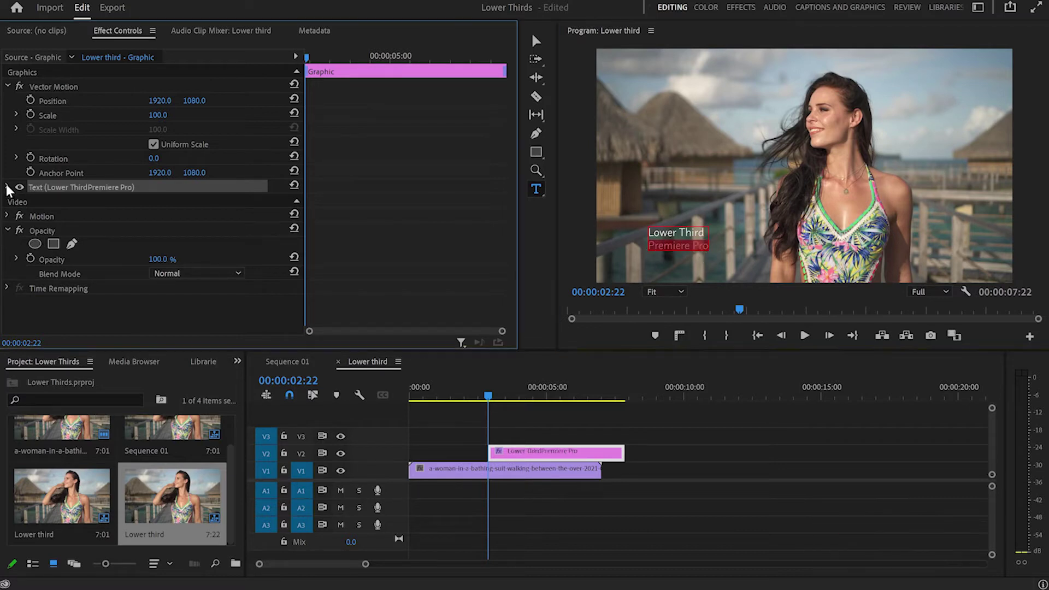
left_click(110, 251)
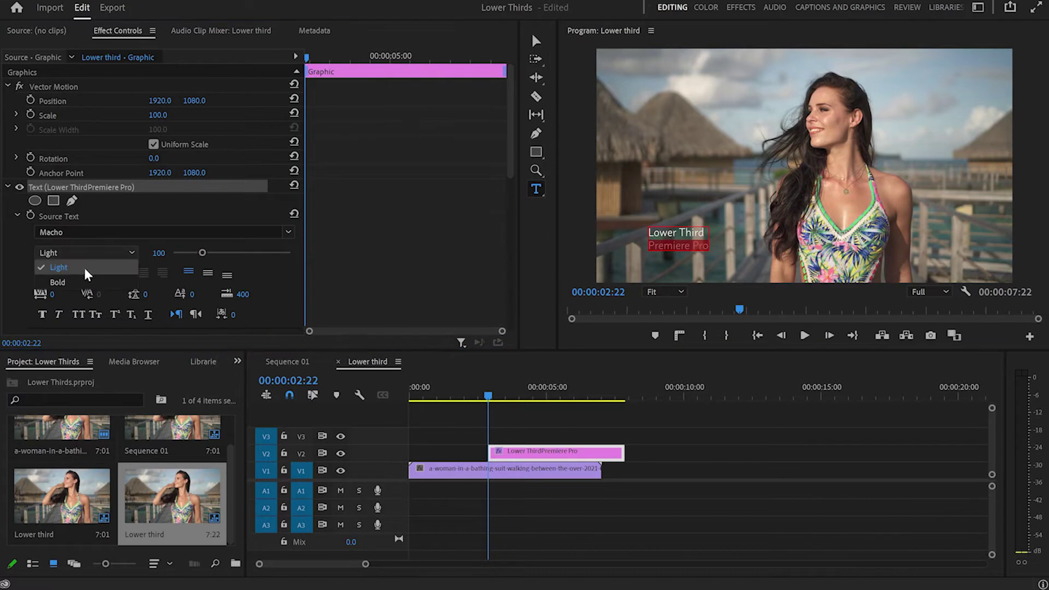
left_click(79, 281)
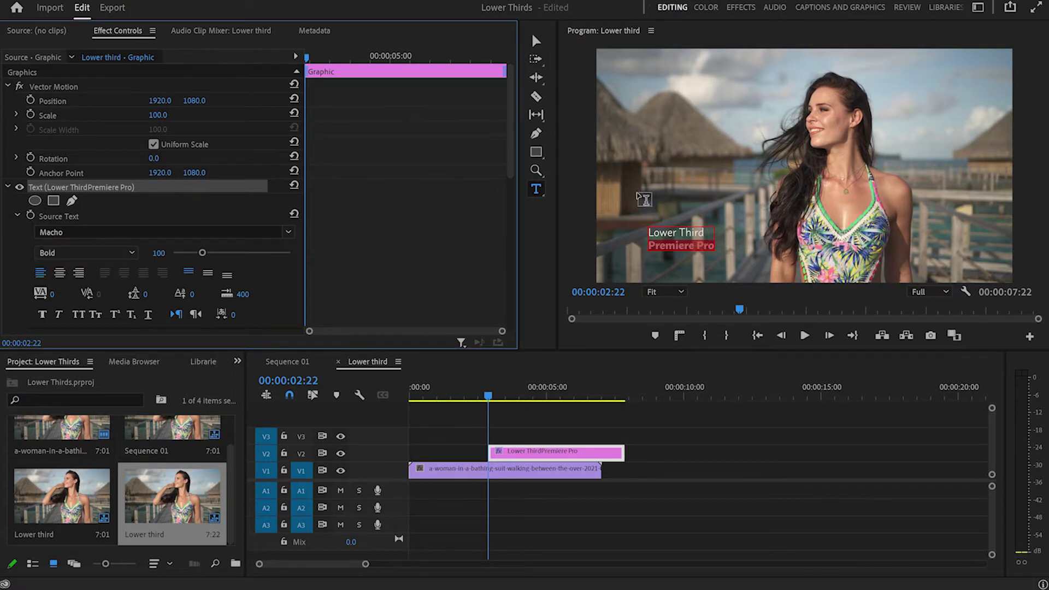
left_click(57, 272)
Step: Scale up the whole title layer over the clip
key("v")
left_click(664, 239)
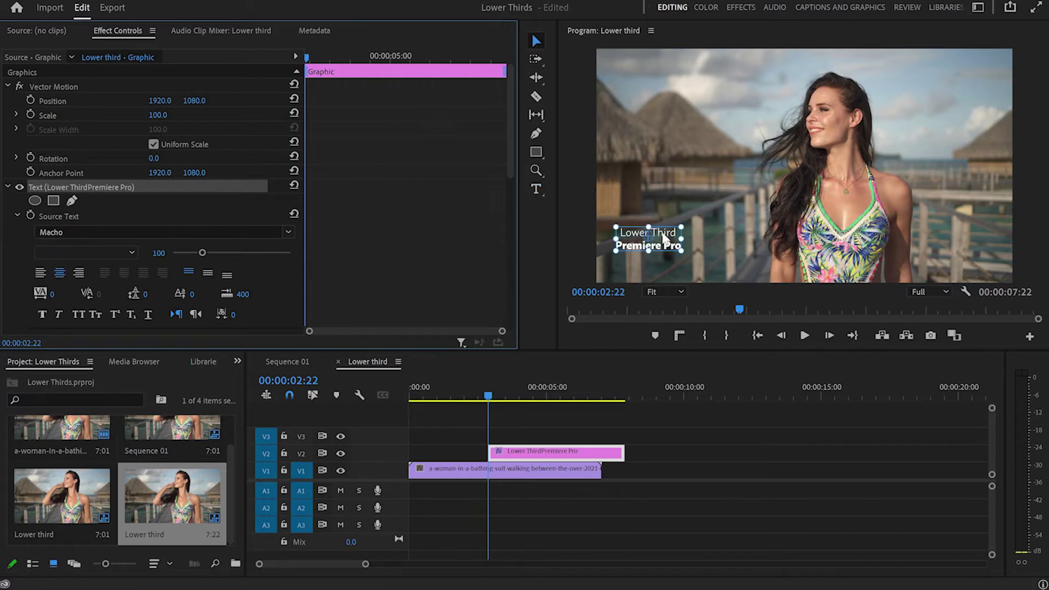
mouse_move(680, 239)
left_mouse_down()
mouse_move(697, 239)
mouse_move(678, 241)
mouse_move(690, 252)
left_mouse_up()
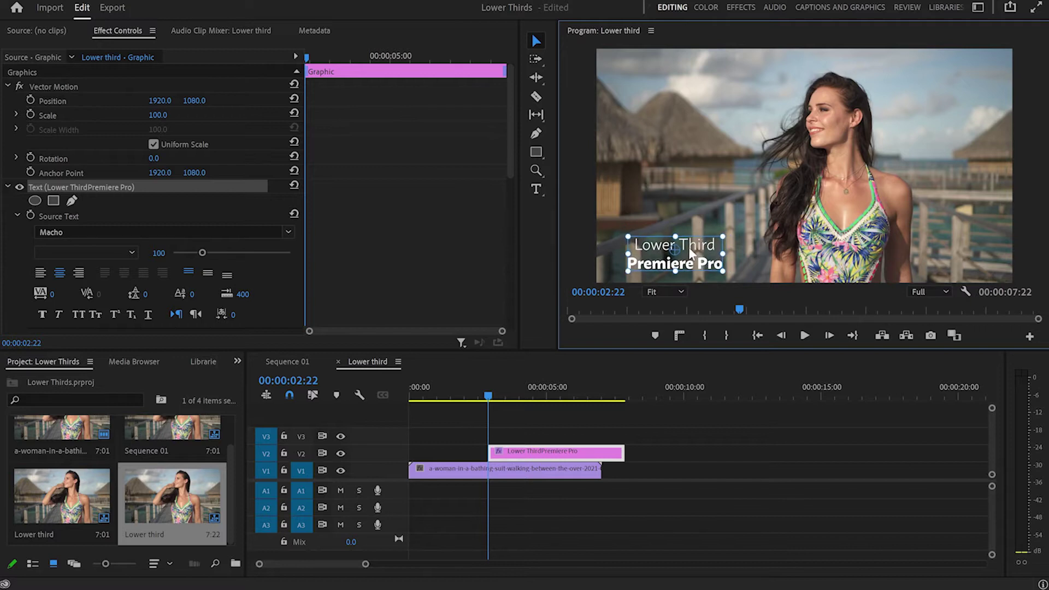
left_click(687, 197)
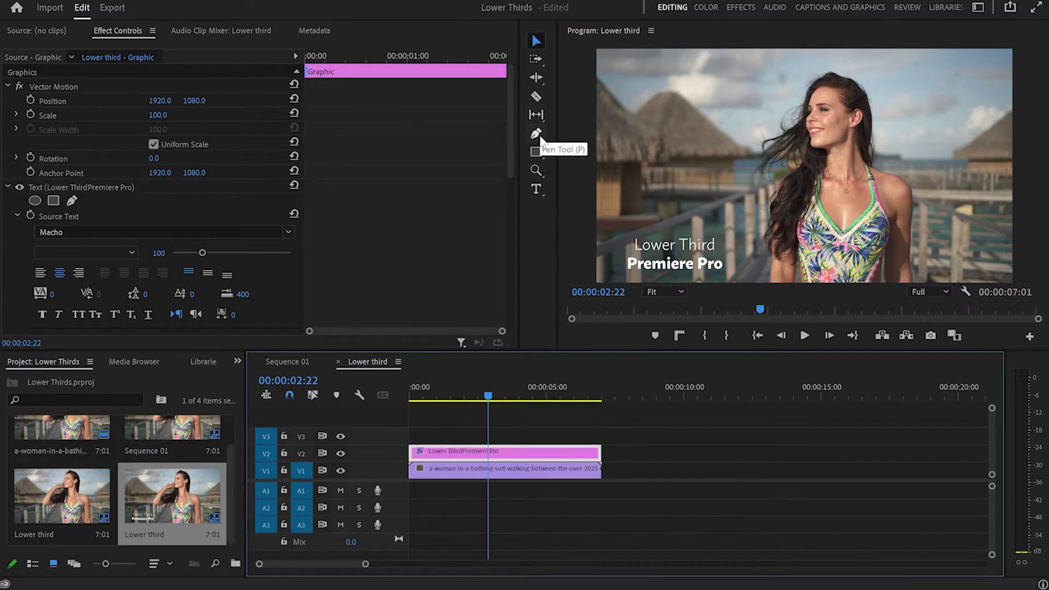
Step: Draw a two-point slanted slash beside the title with the Pen tool
left_click(539, 135)
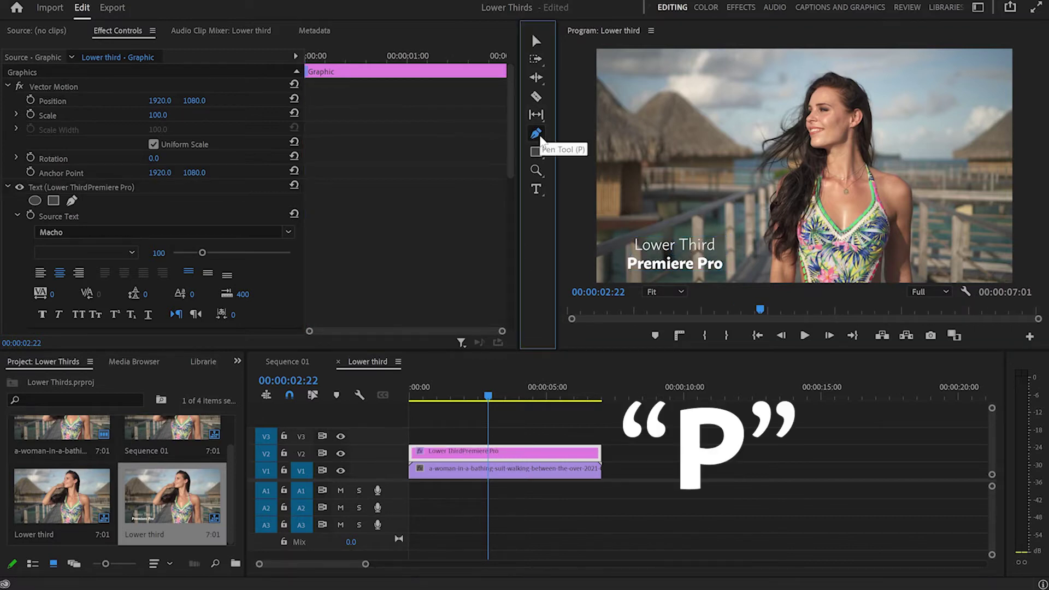
left_click(625, 236)
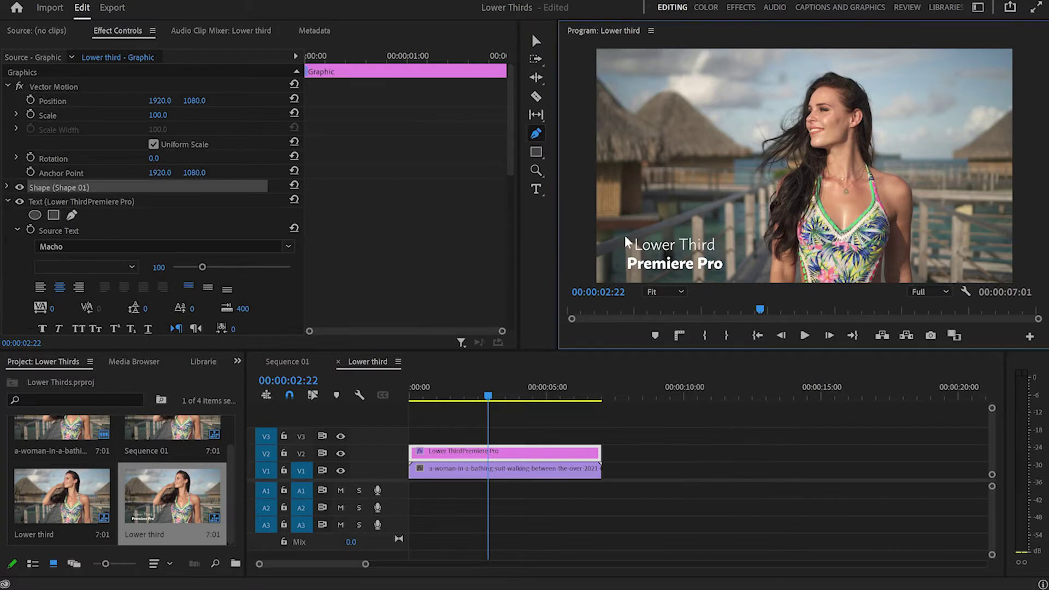
left_click(610, 263)
Step: Give the slash no fill and a 20-wide bright yellow FFEA00 stroke
left_click(7, 187)
left_click(38, 250)
left_click_drag(273, 270, 284, 270)
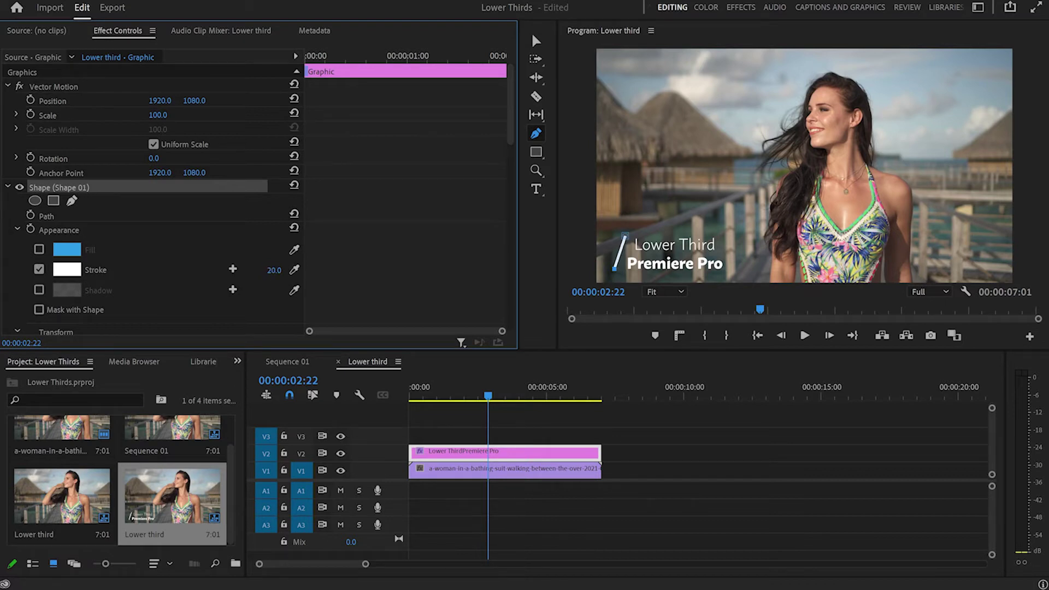
left_click(81, 271)
left_click(869, 202)
left_click_drag(869, 205, 873, 210)
mouse_move(851, 309)
left_mouse_down()
mouse_move(839, 331)
mouse_move(851, 352)
left_mouse_up()
left_click(982, 158)
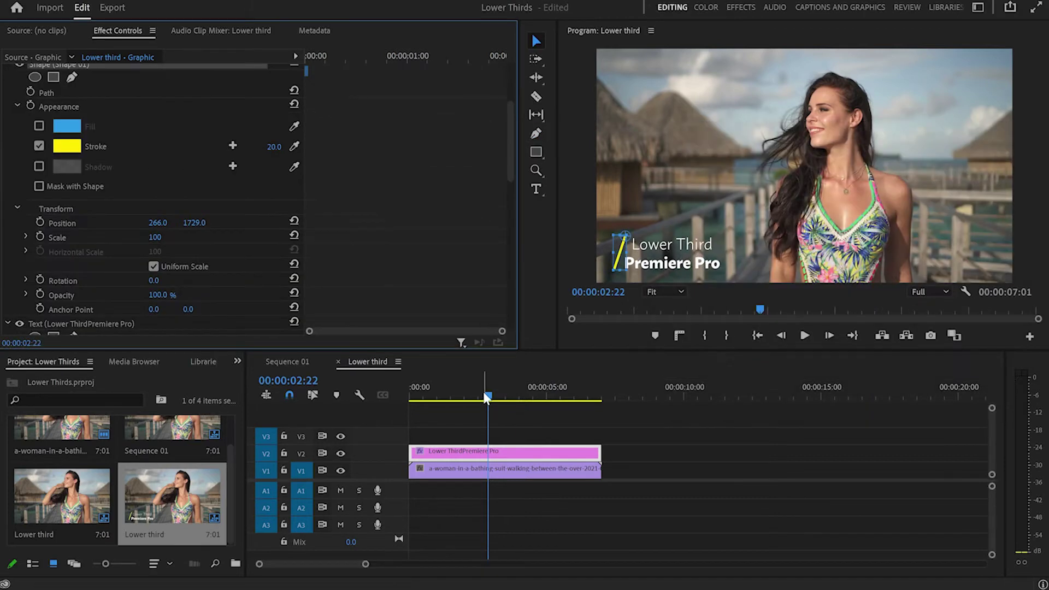
left_click_drag(487, 397, 323, 419)
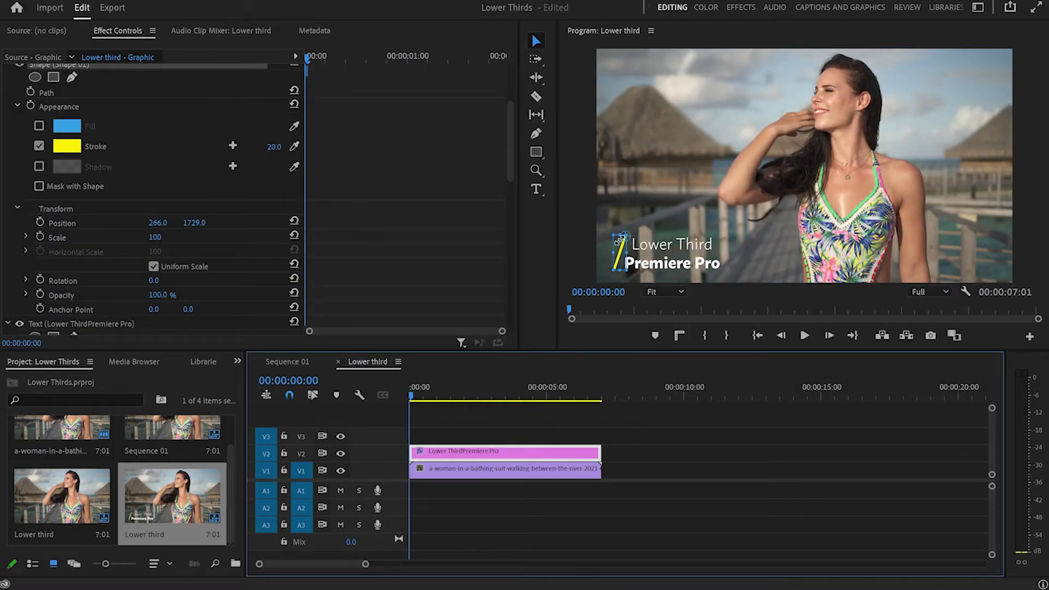
Step: Keyframe the slash's Position X from off-frame left at frame 0 to in-frame at frame 10
left_click(40, 223)
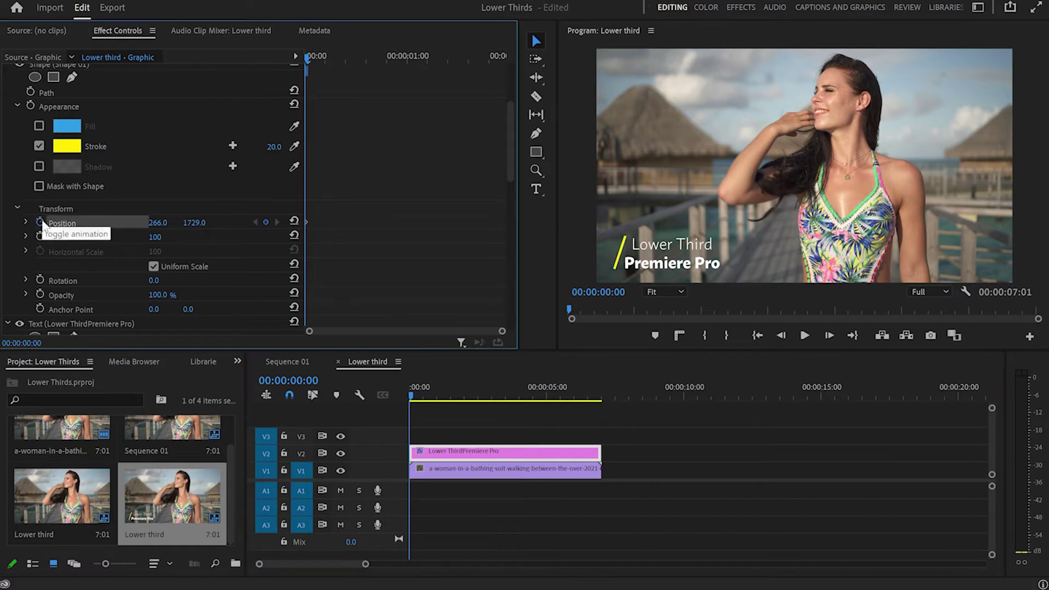
left_click_drag(158, 223, 11, 222)
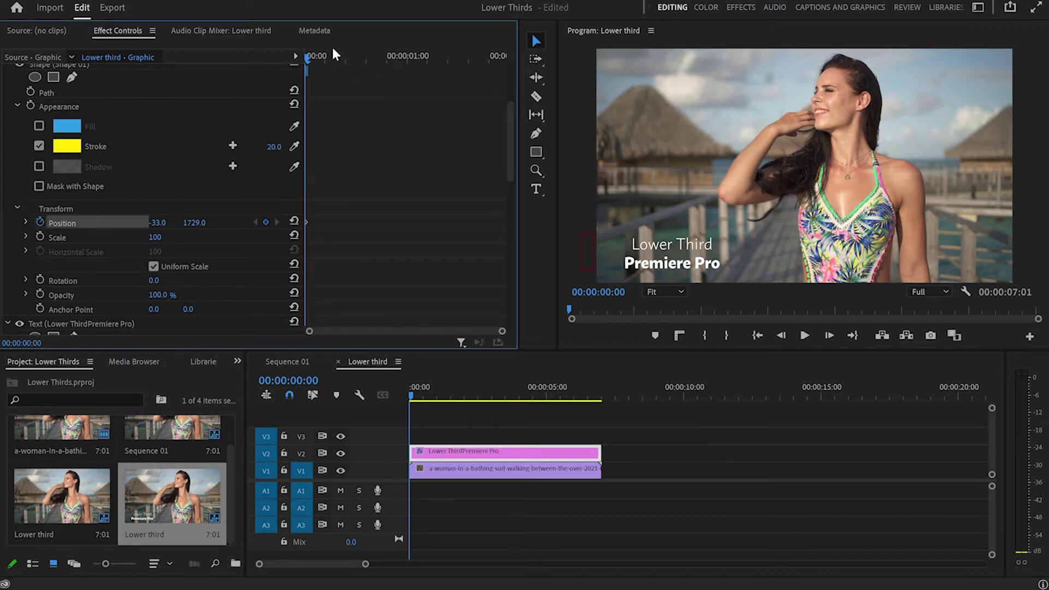
key("shift+Right")
key("shift+Right")
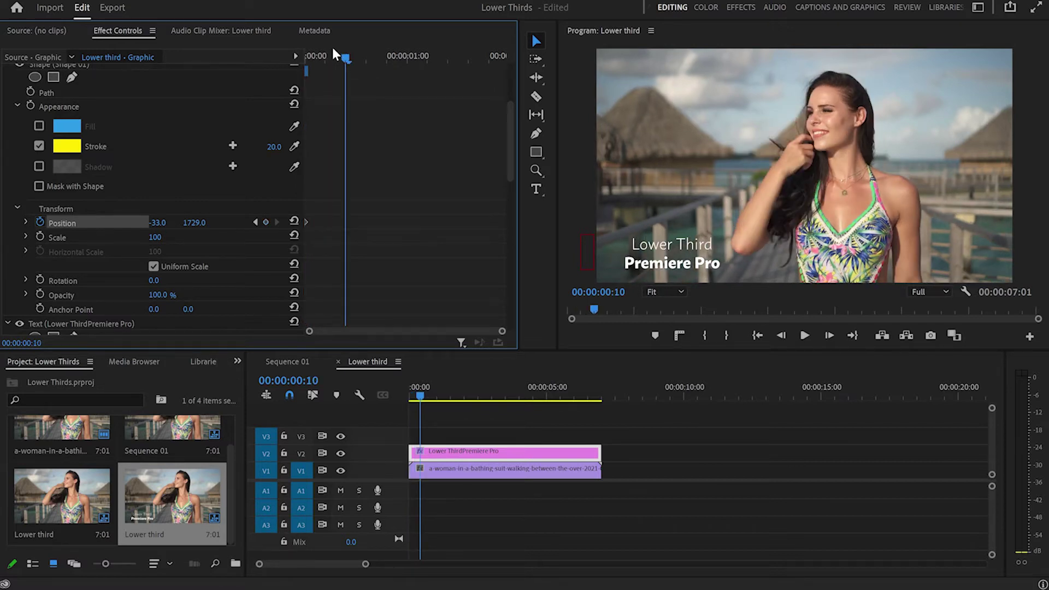
left_click_drag(158, 229, 322, 228)
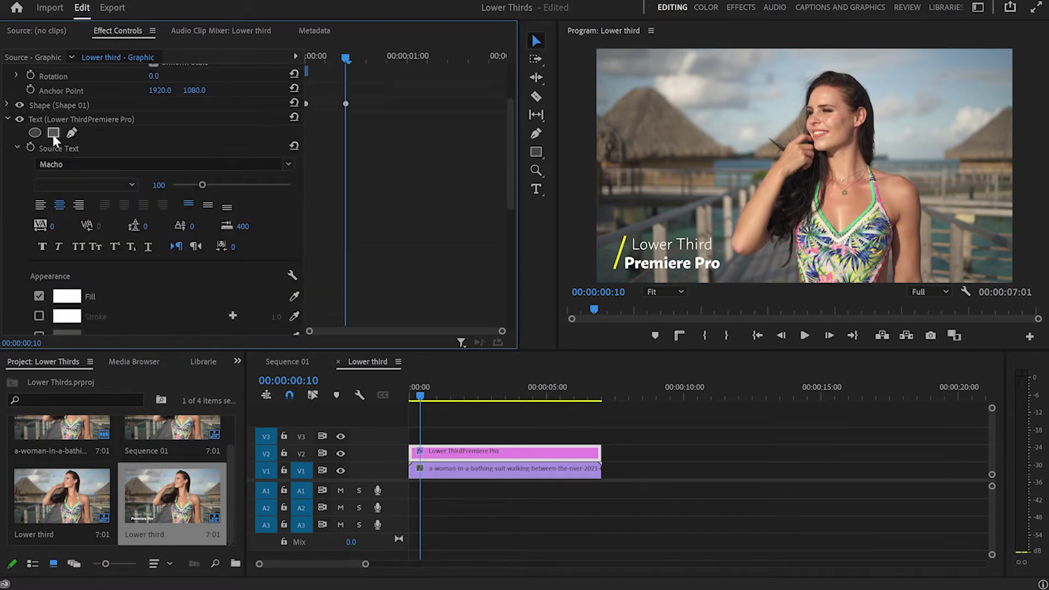
Step: Add a Rectangle mask to the title text and angle its edge to match the slash
left_click(53, 132)
left_click_drag(806, 169, 629, 216)
left_click_drag(614, 270, 610, 270)
left_click_drag(629, 217, 633, 220)
left_click_drag(611, 270, 613, 270)
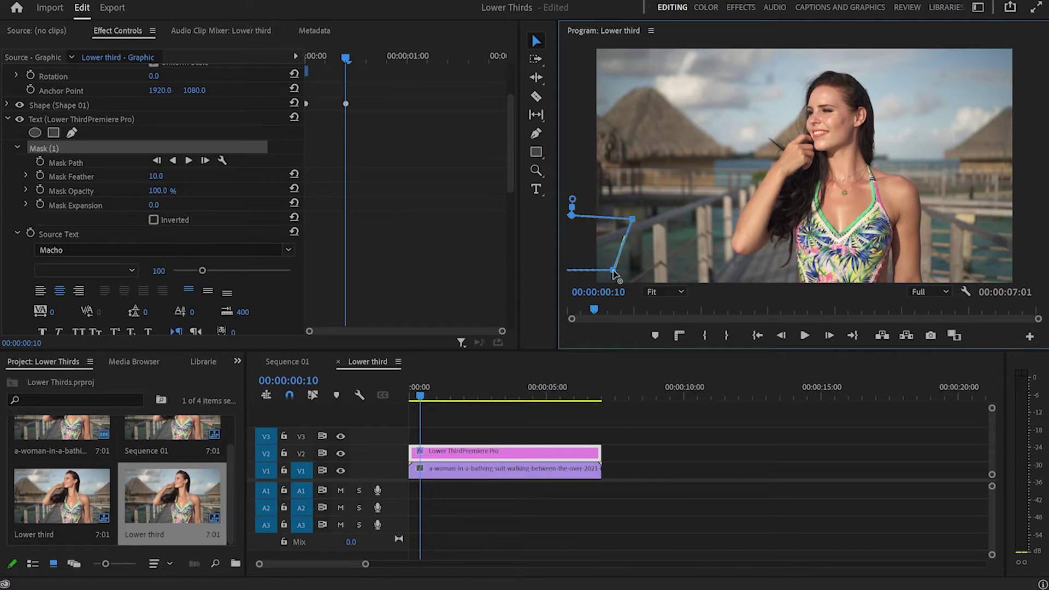
scroll(320, 227, "down", 4)
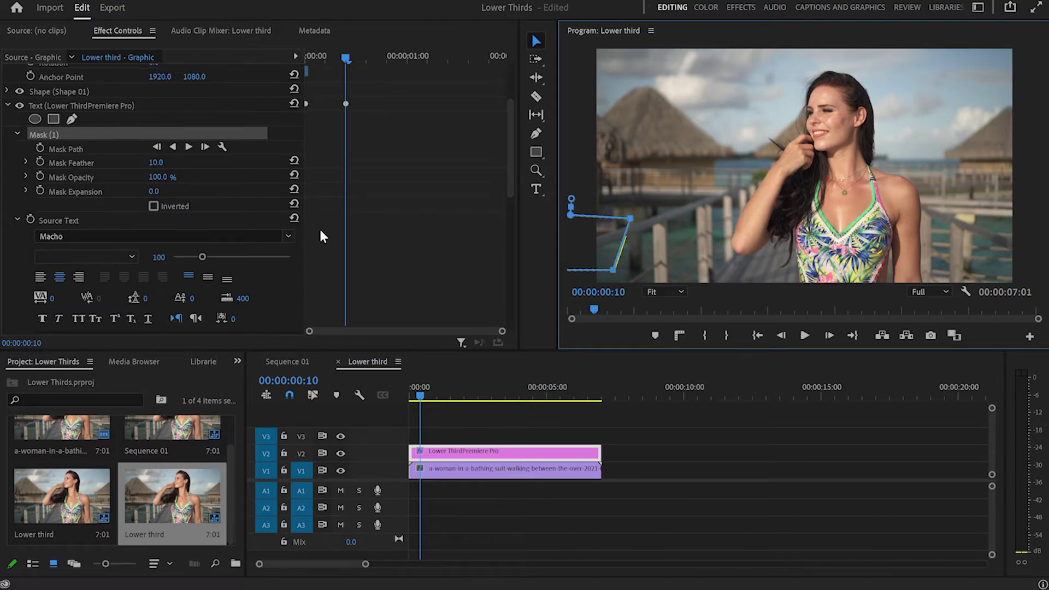
scroll(320, 230, "down", 5)
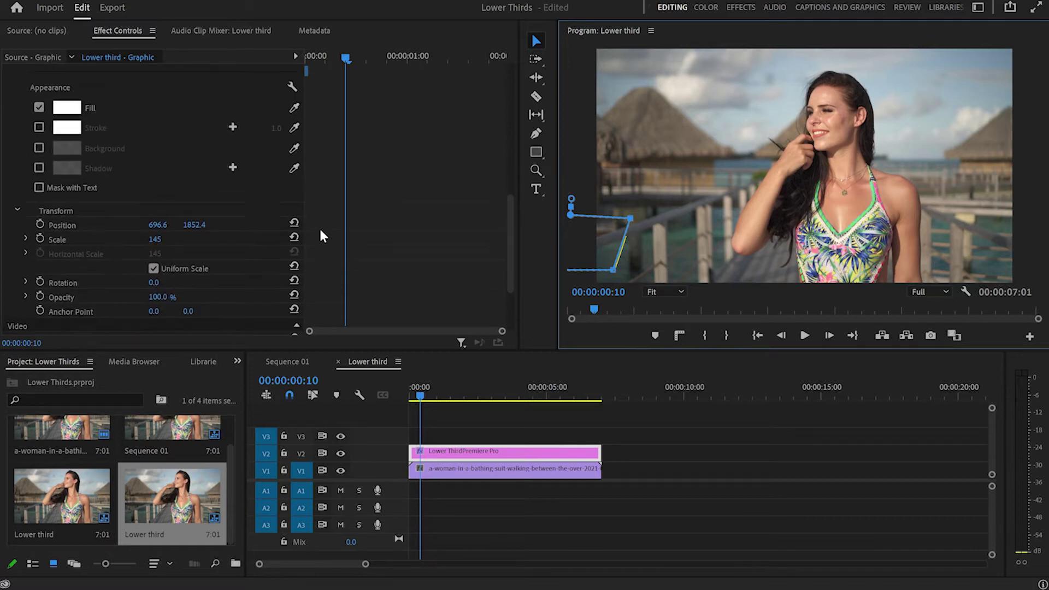
Step: Keyframe the title's Position to slide in from the left over ten frames
key("Right")
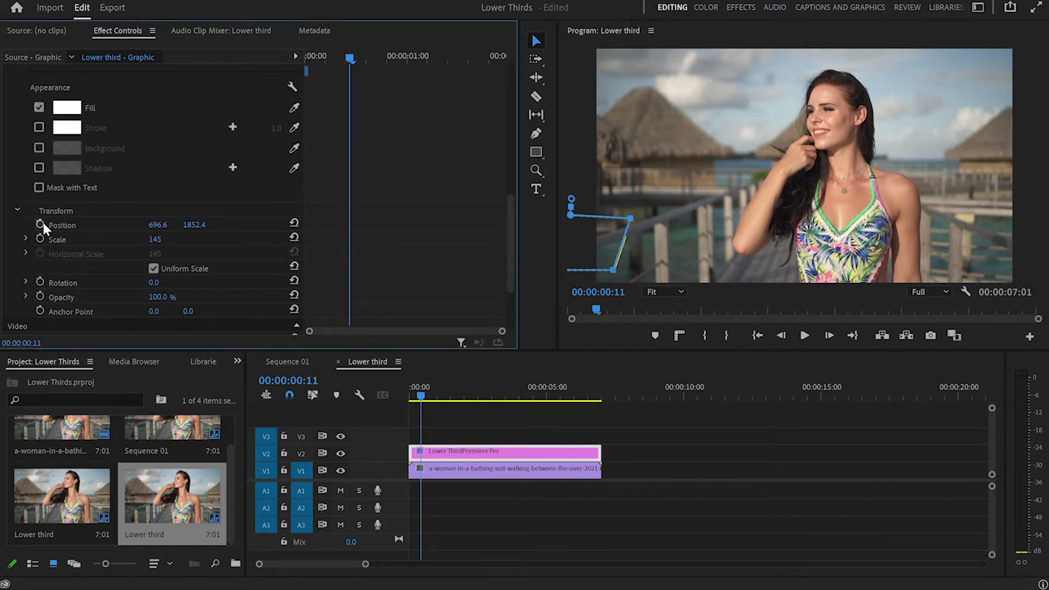
left_click(41, 224)
left_click_drag(158, 225, 69, 225)
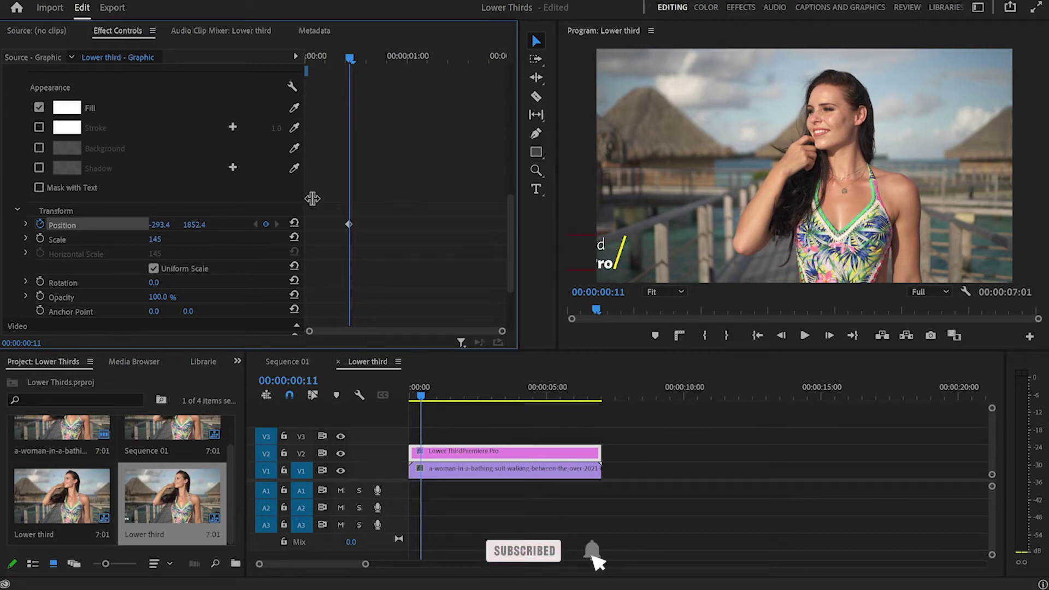
key("shift+Right")
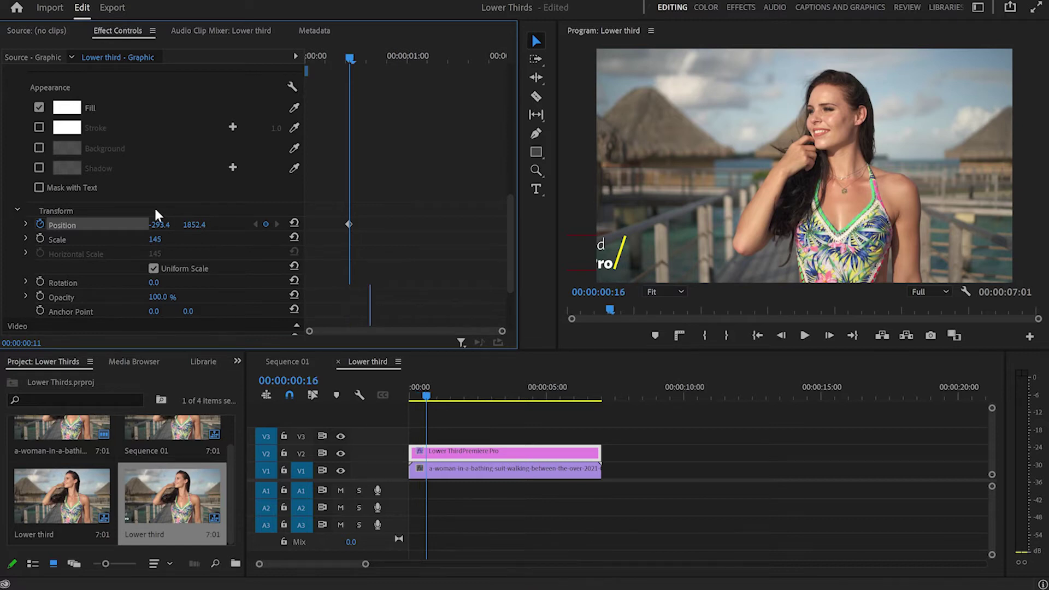
key("shift+Right")
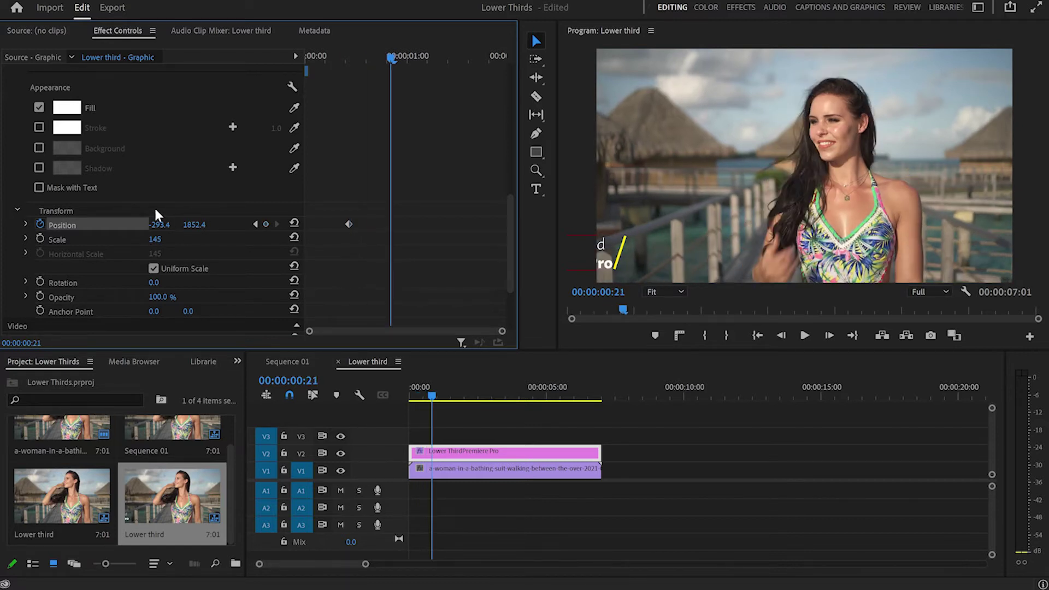
left_click_drag(159, 224, 207, 225)
Step: Invert Mask (1) and play the animation from the start
scroll(153, 191, "up", 8)
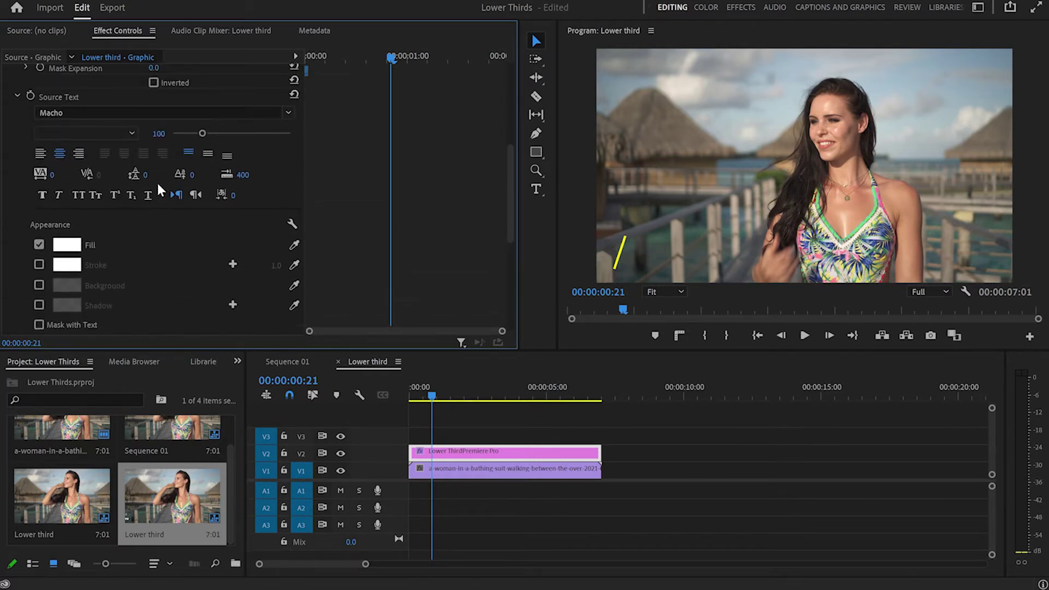
left_click(153, 151)
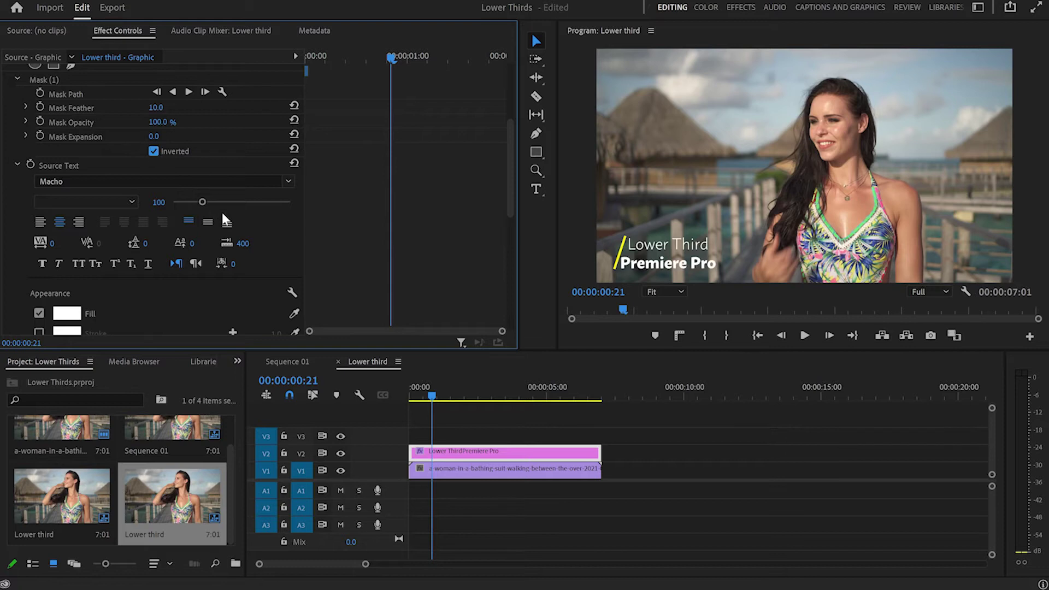
left_click_drag(392, 54, 281, 68)
key("space")
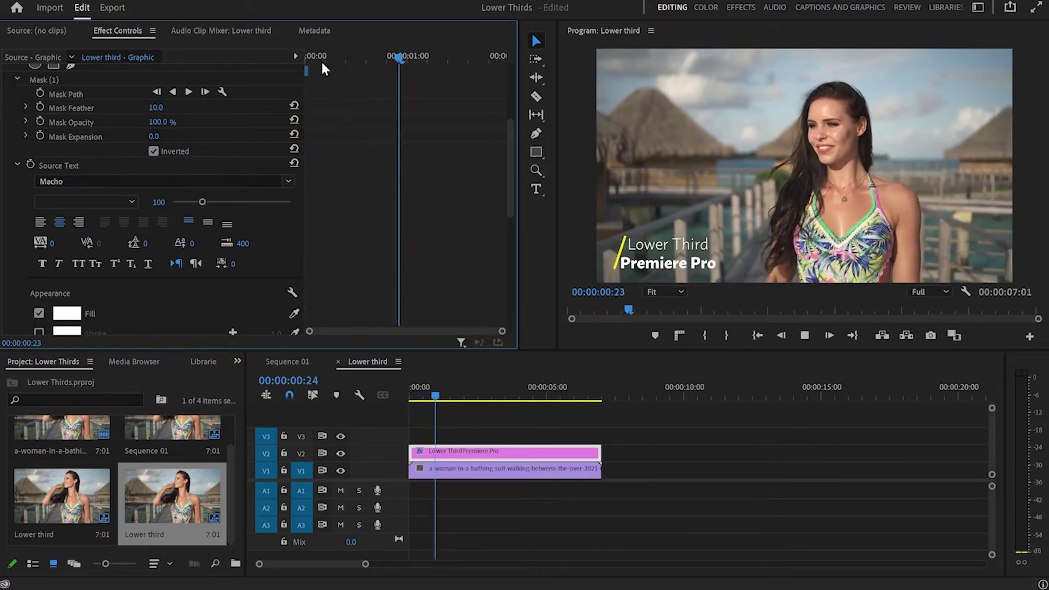
Step: Copy the title's Position keyframes, pasting the off-screen value at 01:14 as an exit
key("space")
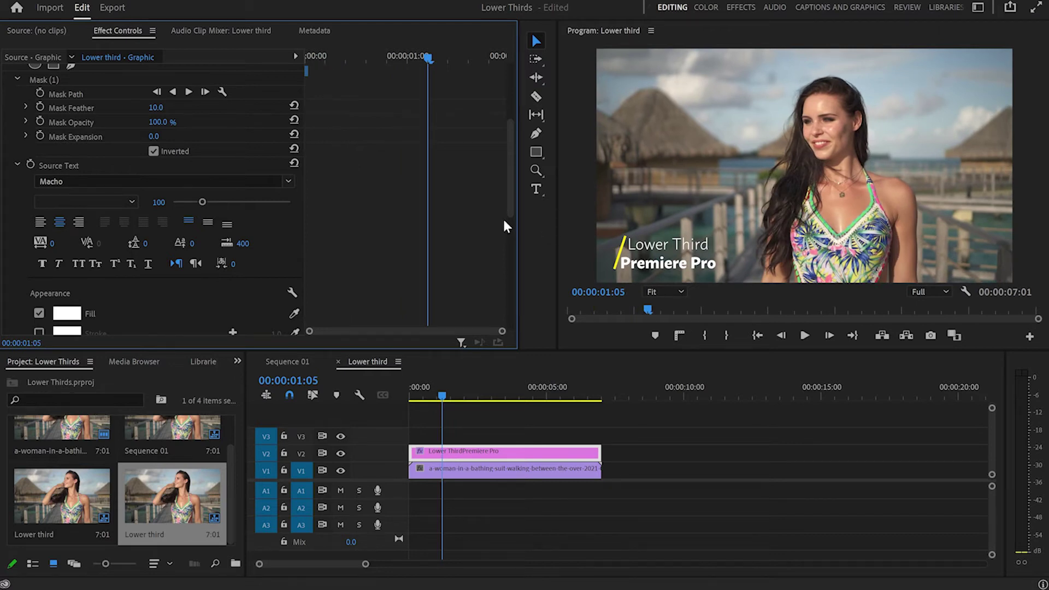
scroll(504, 221, "down", 5)
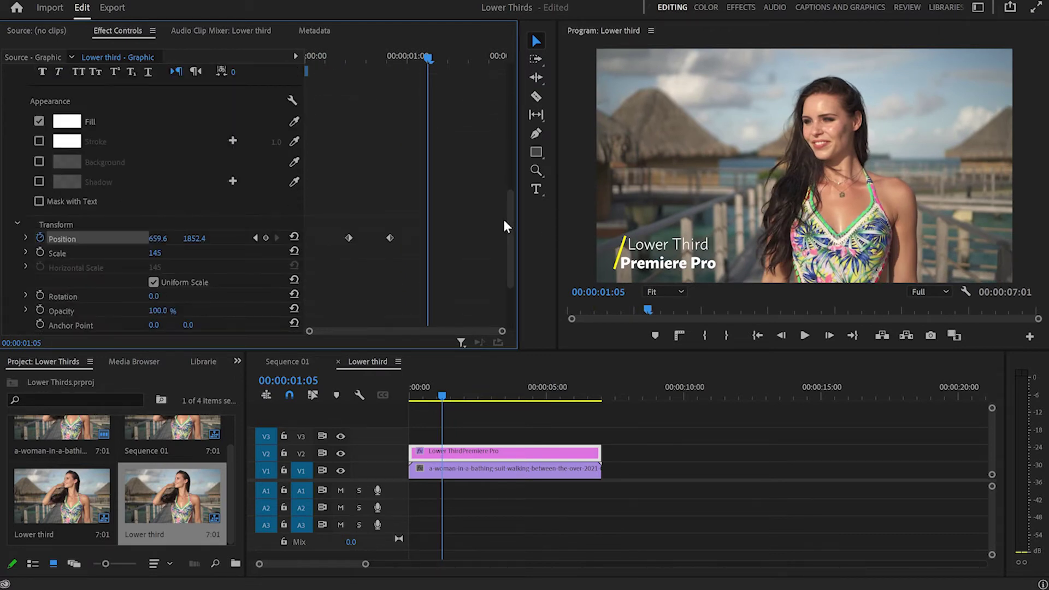
scroll(503, 218, "down", 1)
left_click_drag(397, 191, 390, 234)
key("ctrl+c")
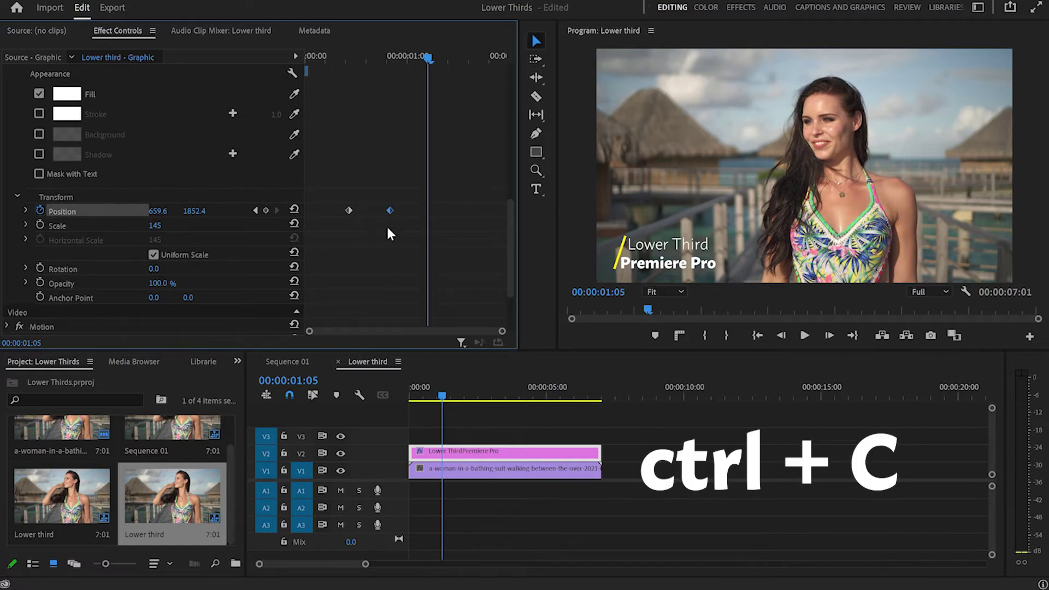
left_click_drag(328, 196, 367, 244)
key("ctrl+v")
left_click_drag(434, 57, 465, 64)
key("ctrl+v")
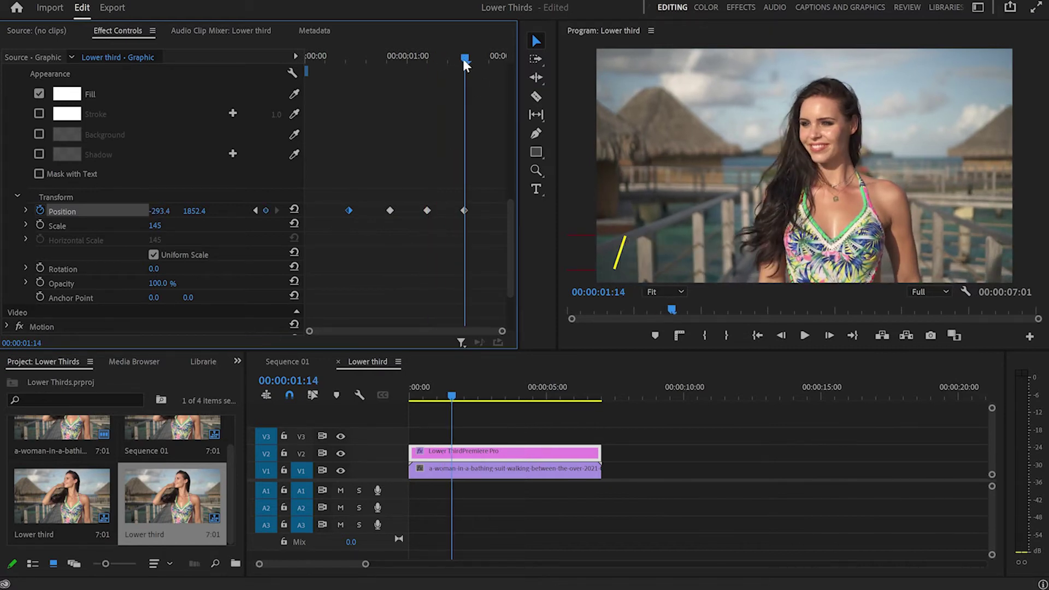
Step: Play the title sliding in and back out from the start
key("Home")
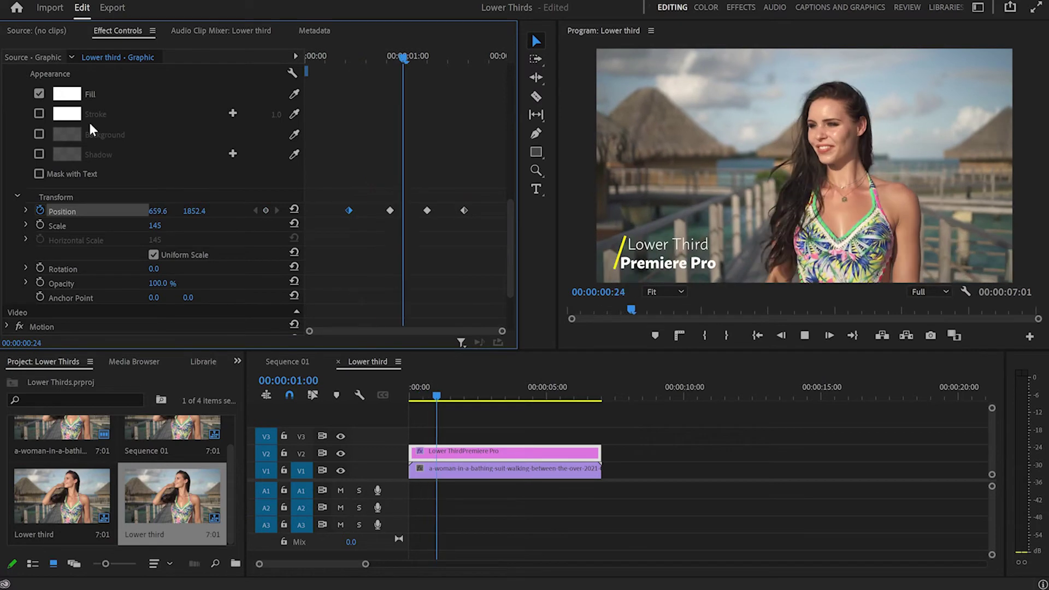
key("space")
scroll(479, 205, "down", 3)
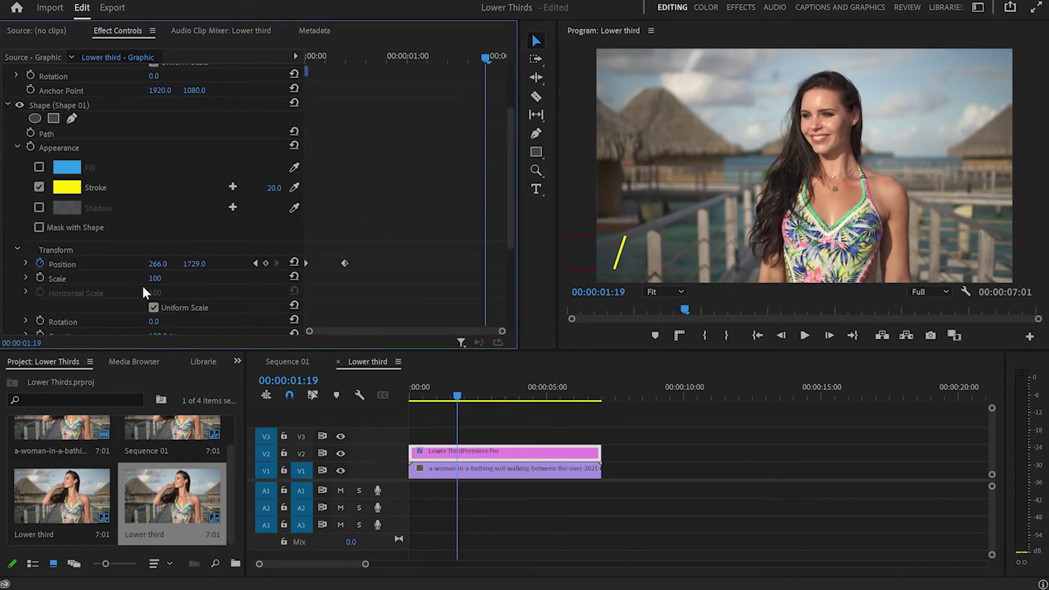
Step: Add slash Position keyframes holding until 01:24 and moving off left to -33 at 02:04
left_click(344, 264)
key("ctrl+v")
key("shift+Right")
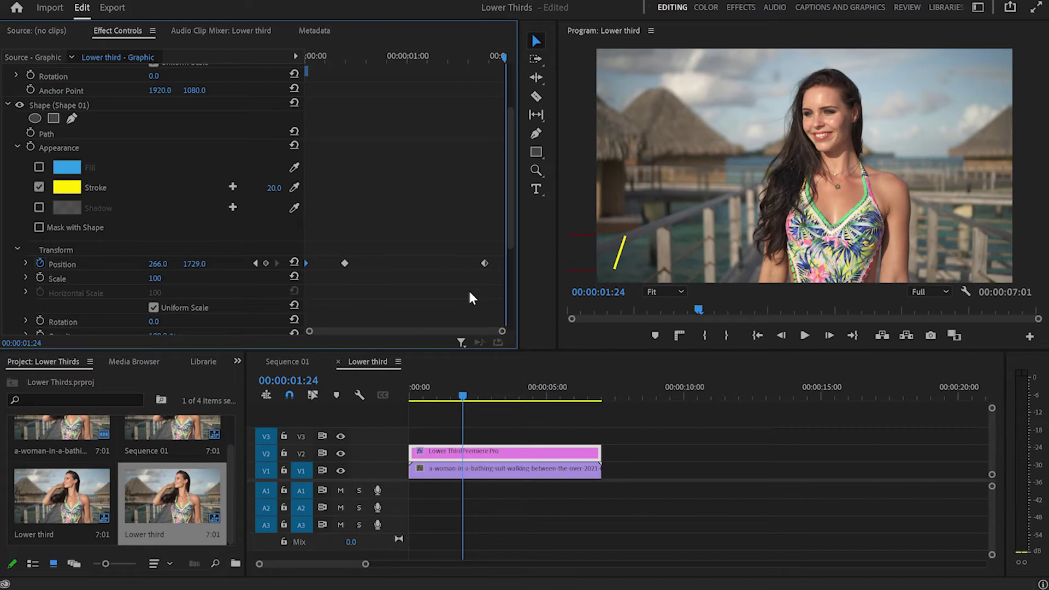
left_click_drag(515, 296, 527, 297)
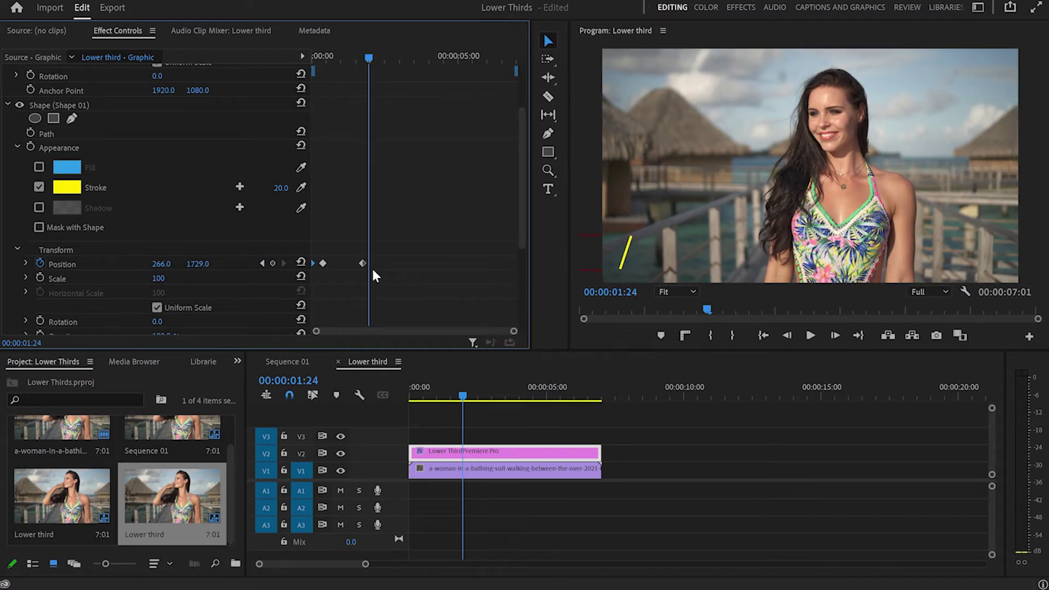
key("shift+Right")
key("ctrl+v")
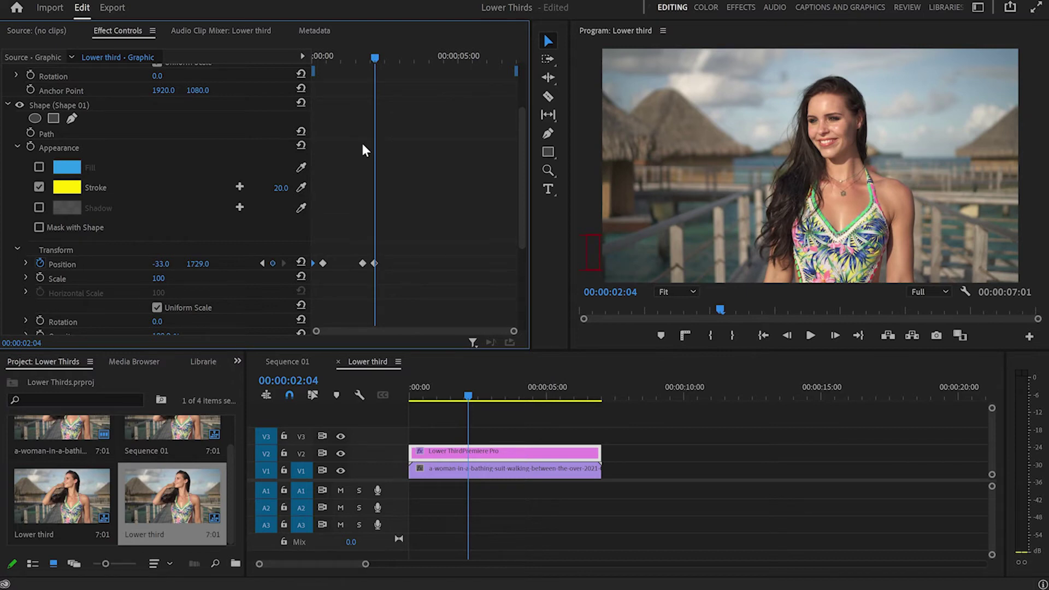
Step: Play back the slash and title animation from the start
left_click_drag(374, 64, 367, 56)
key("Home")
key("space")
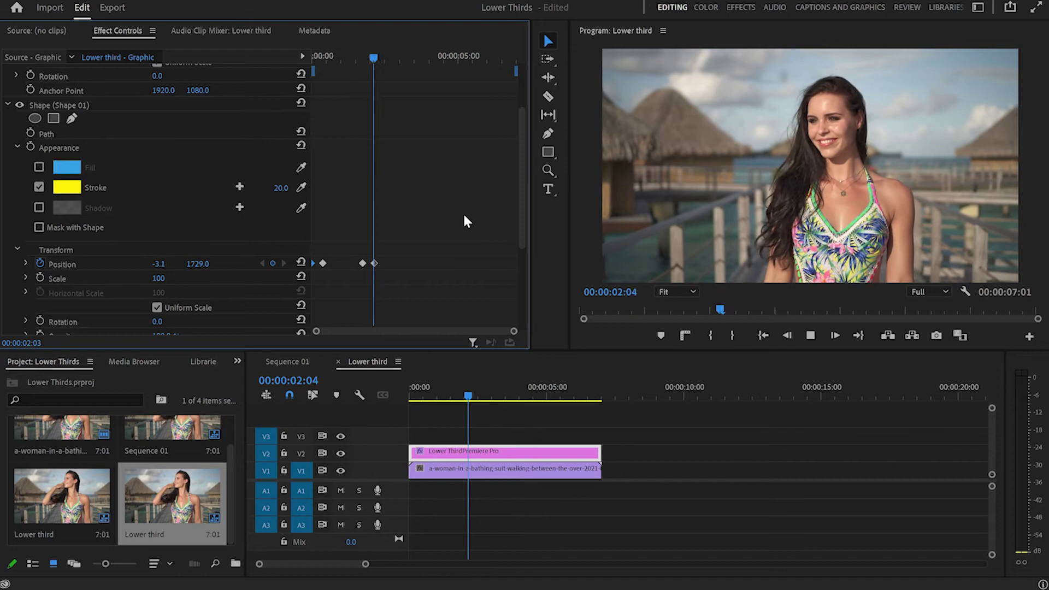
key("space")
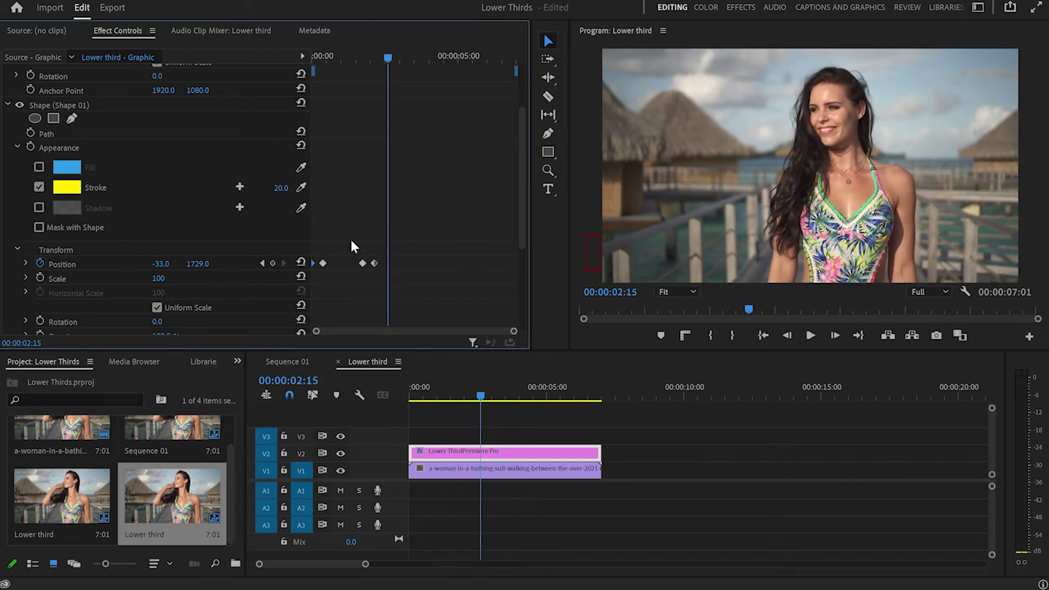
Step: Apply Ease In / Ease Out temporal interpolation to the slash's Position keyframes
left_click_drag(323, 245, 367, 279)
right_click(365, 263)
mouse_move(459, 378)
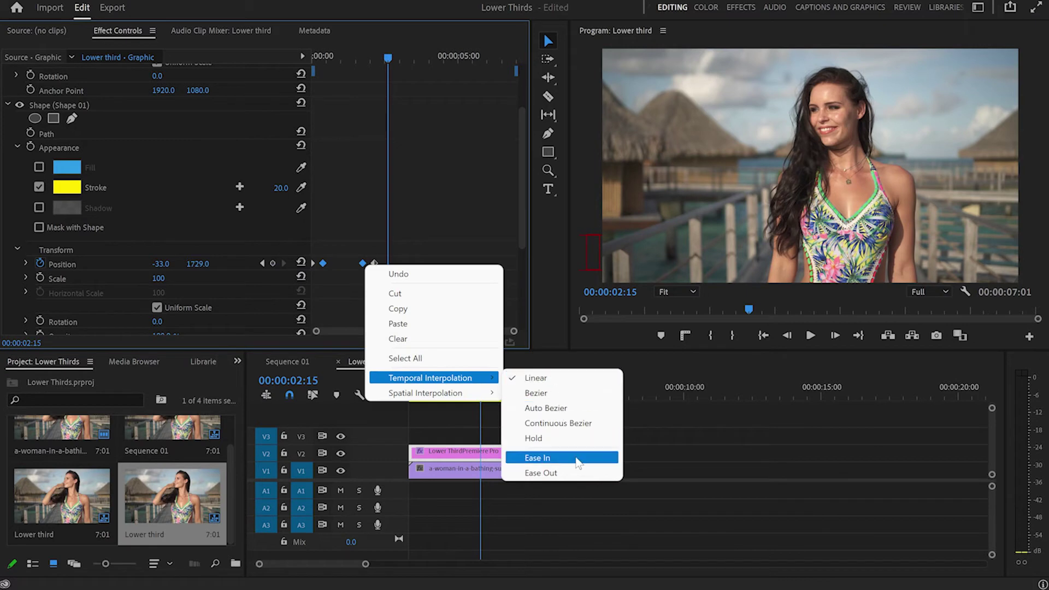
left_click(578, 463)
right_click(371, 264)
mouse_move(459, 375)
left_click(585, 462)
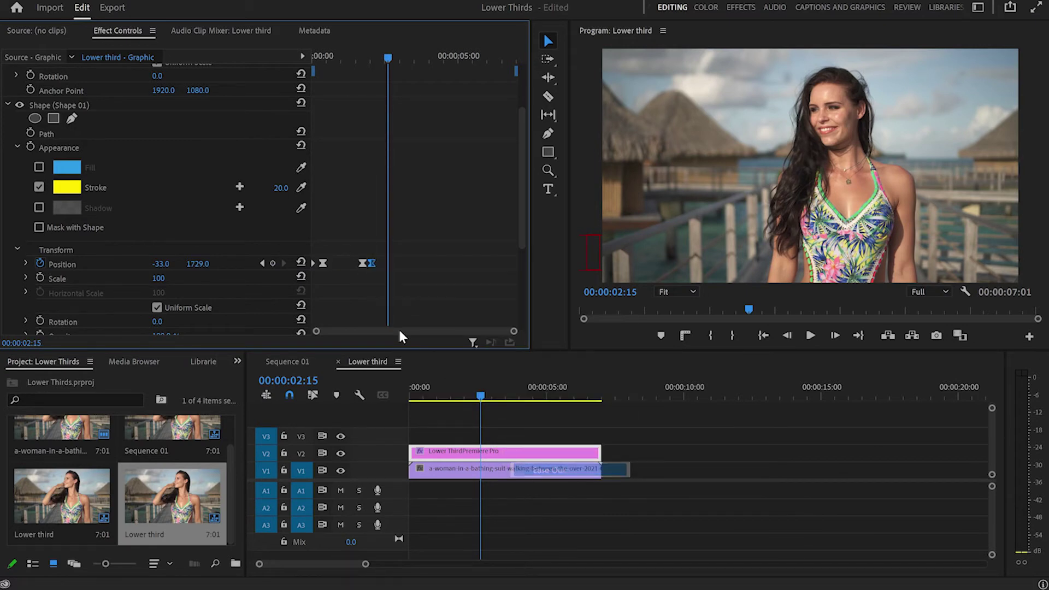
right_click(311, 263)
mouse_move(393, 375)
left_click(525, 461)
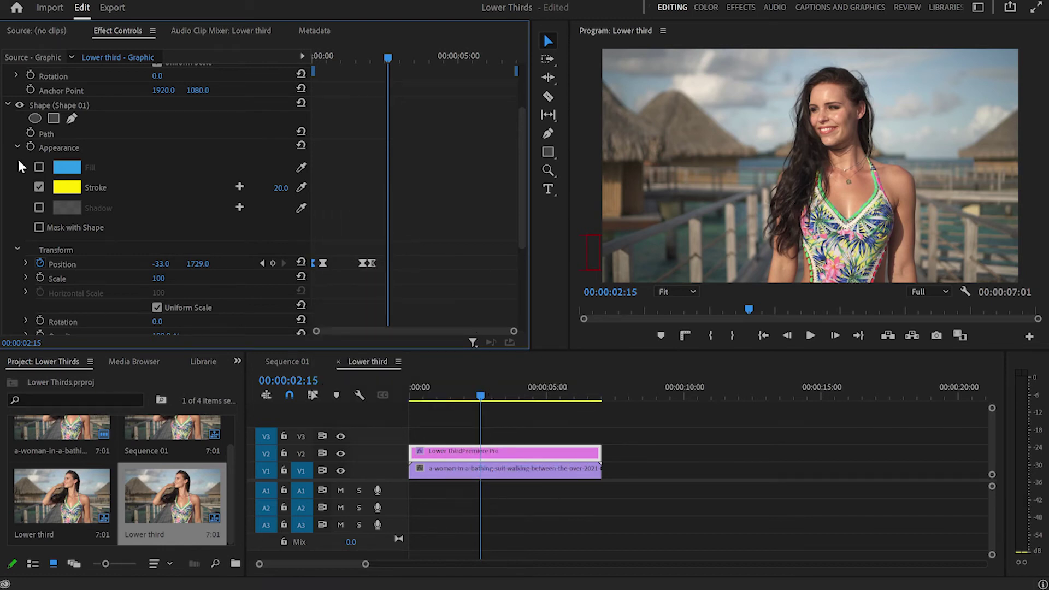
Step: Apply Ease In / Ease Out to the title text's Position keyframes
left_click(8, 105)
left_click(14, 199)
scroll(454, 288, "down", 10)
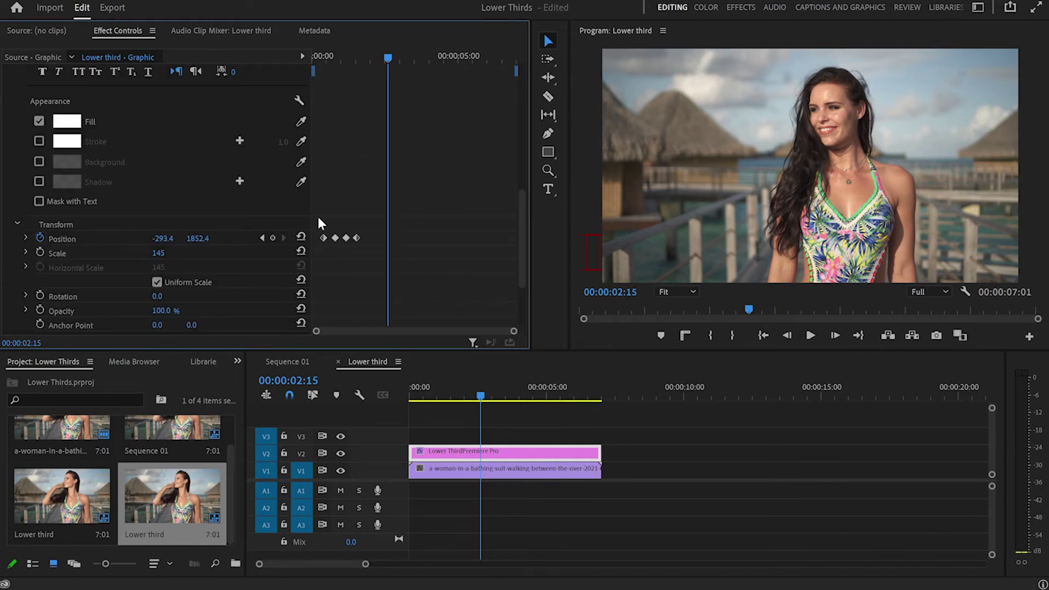
right_click(345, 239)
mouse_move(437, 355)
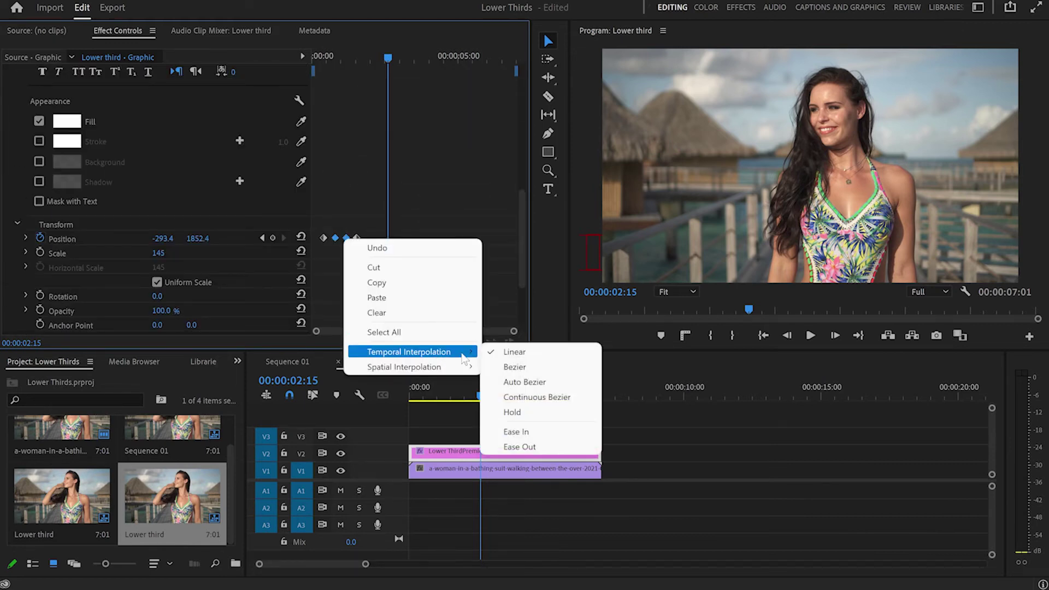
left_click(547, 431)
right_click(356, 238)
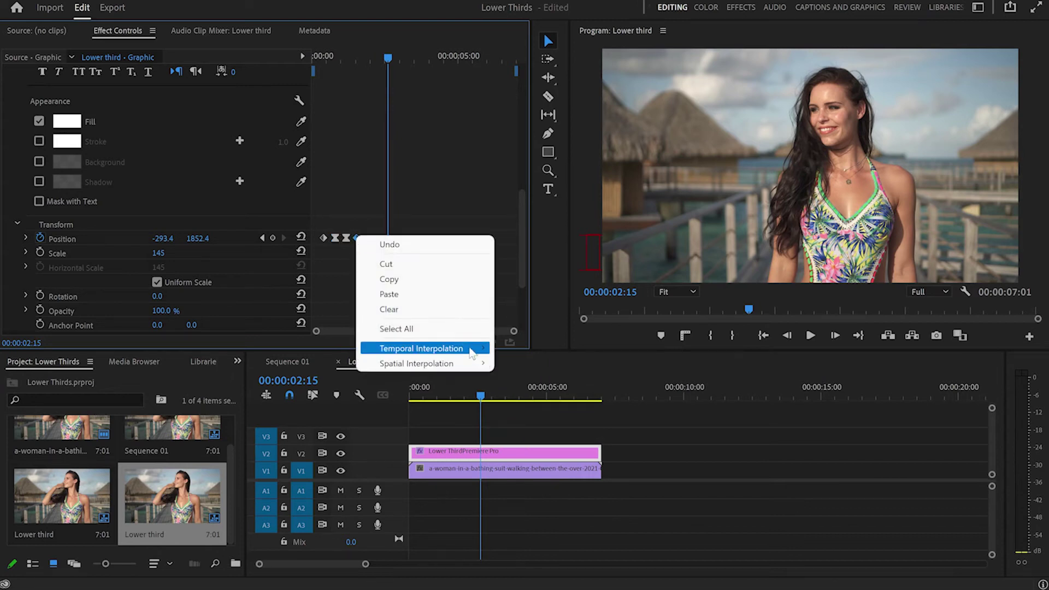
mouse_move(470, 349)
left_click(549, 443)
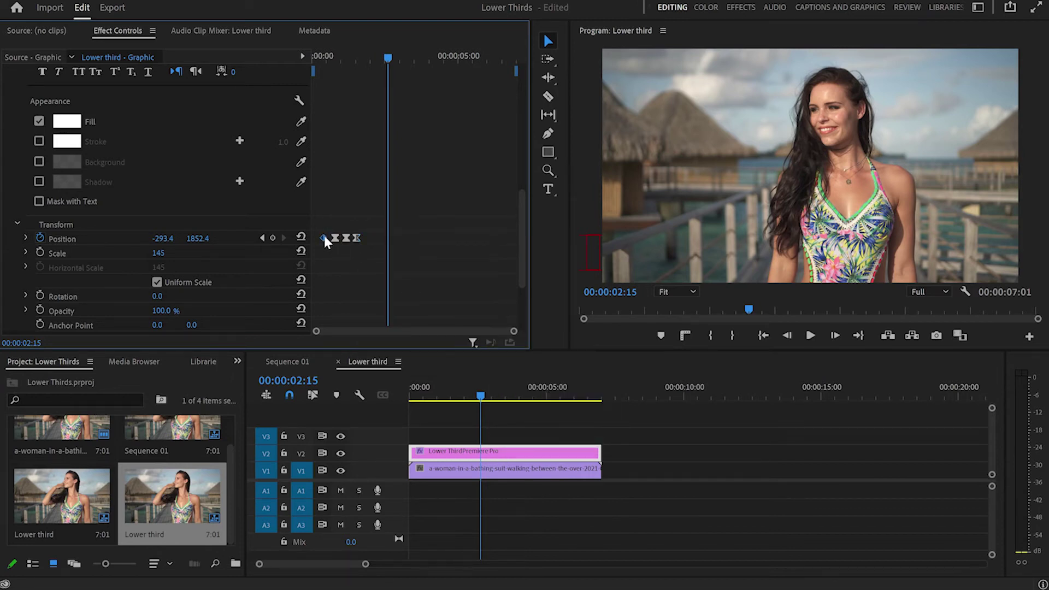
right_click(324, 238)
mouse_move(437, 353)
left_click(508, 444)
left_click(487, 397)
Step: Split the V2 lower-third clip at 02:21 with the Razor tool
key("c")
left_click(487, 452)
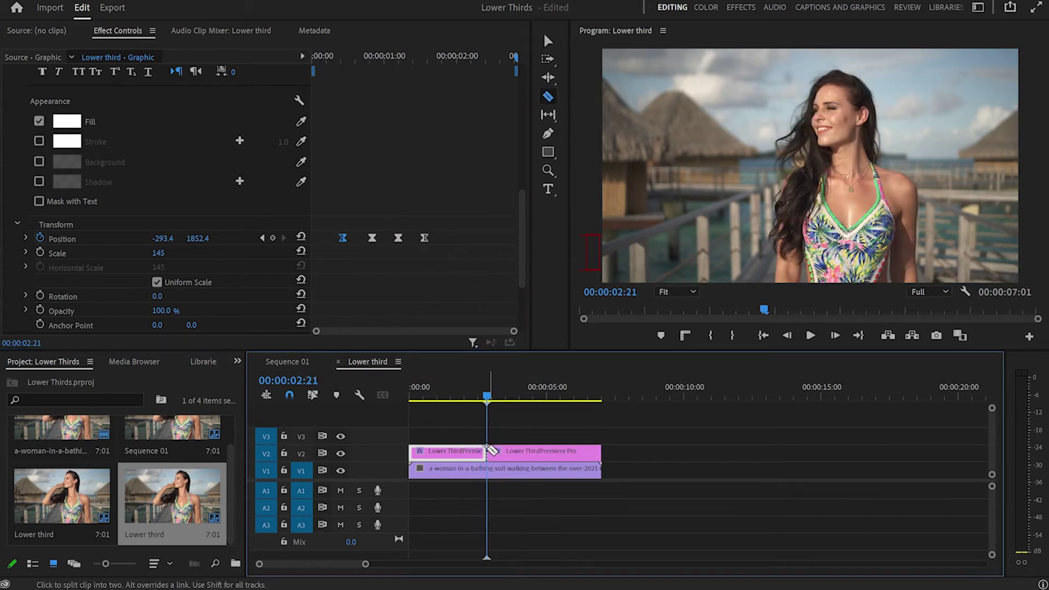
key("v")
Step: Apply Gaussian Blur from the Effects panel to the first part of the split clip
left_click(237, 362)
left_click(291, 438)
left_click(80, 378)
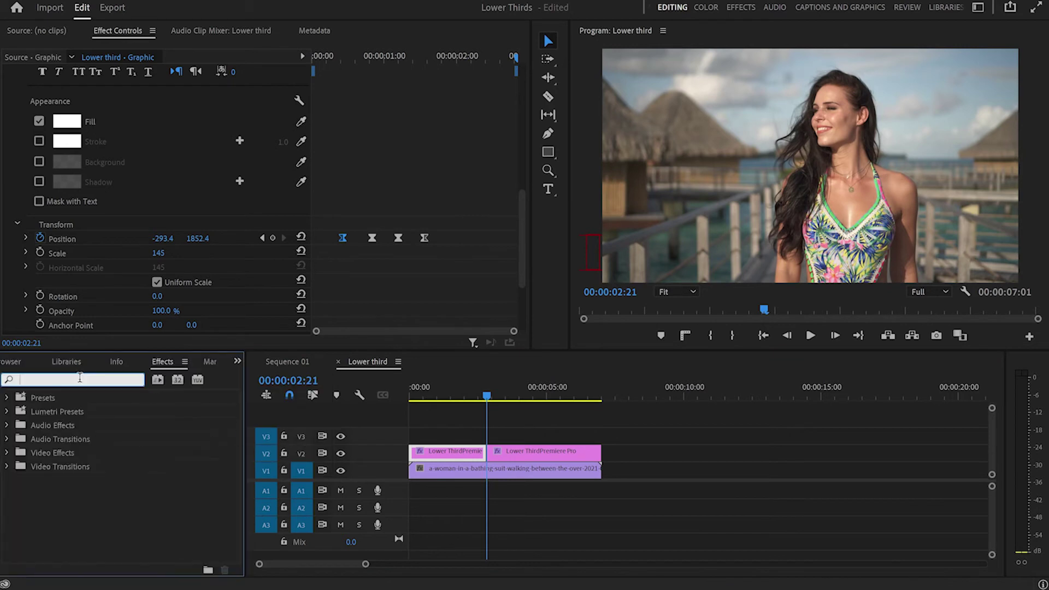
type("gauss")
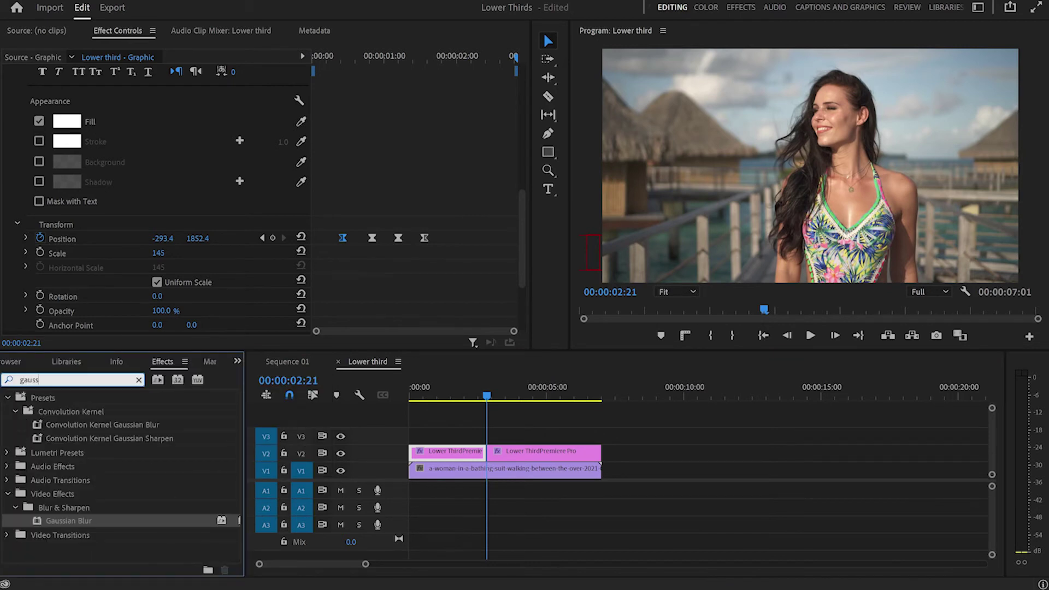
left_click_drag(103, 517, 455, 452)
scroll(340, 217, "up", 5)
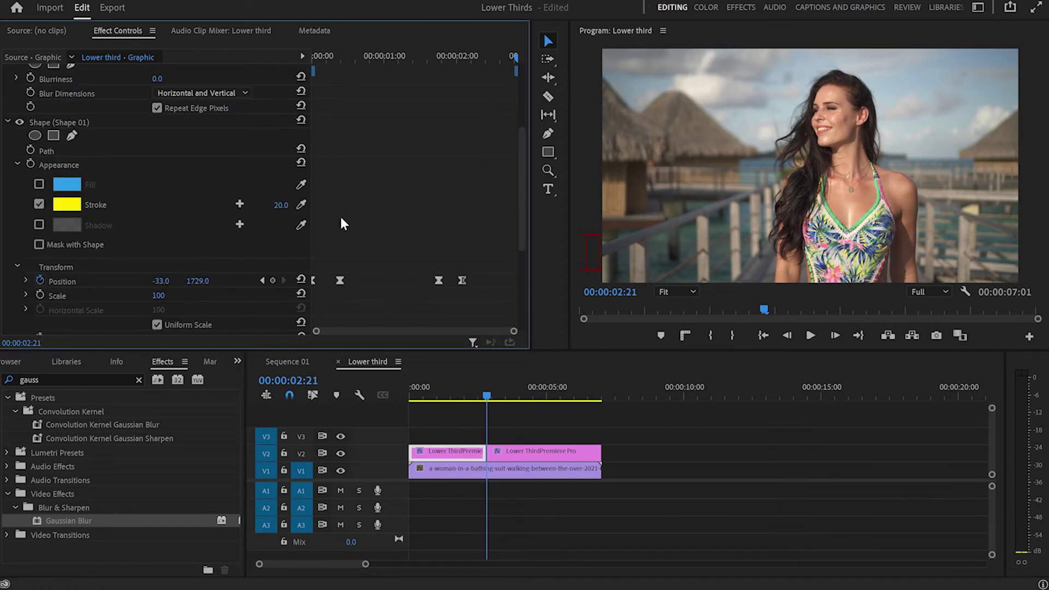
left_click(262, 281)
left_click(262, 281)
left_click(262, 281)
Step: Keyframe Blurriness at 50 on the first frame and 0 at 00:00:00:10
left_click(262, 281)
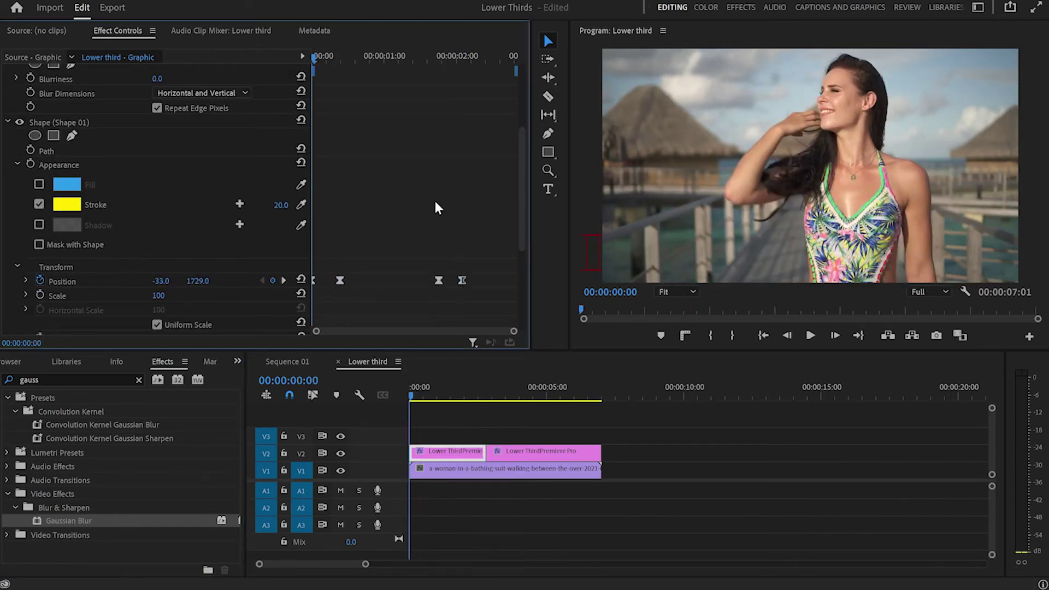
scroll(435, 202, "up", 5)
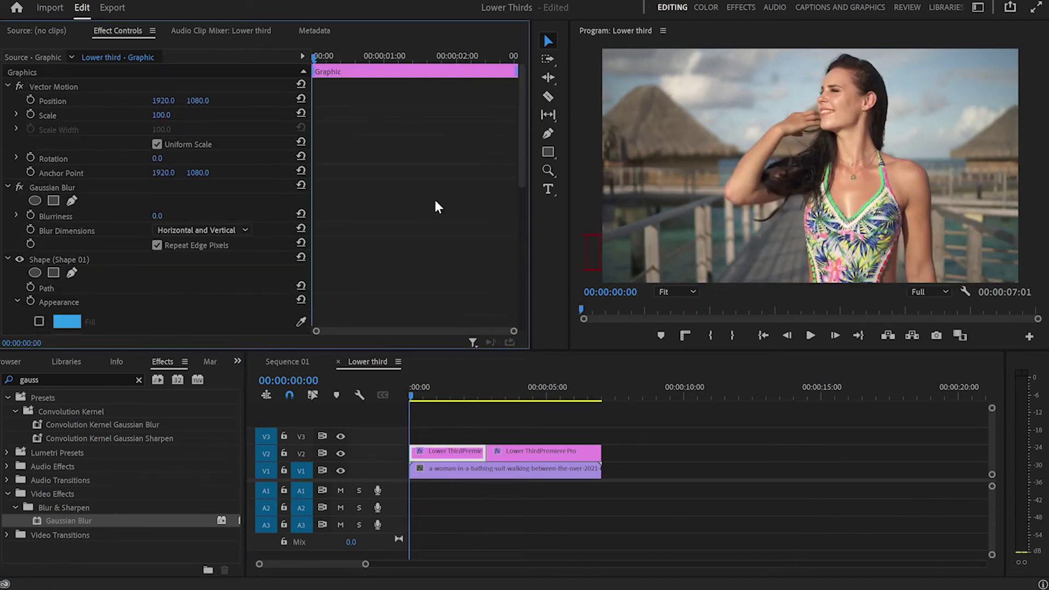
left_click(30, 214)
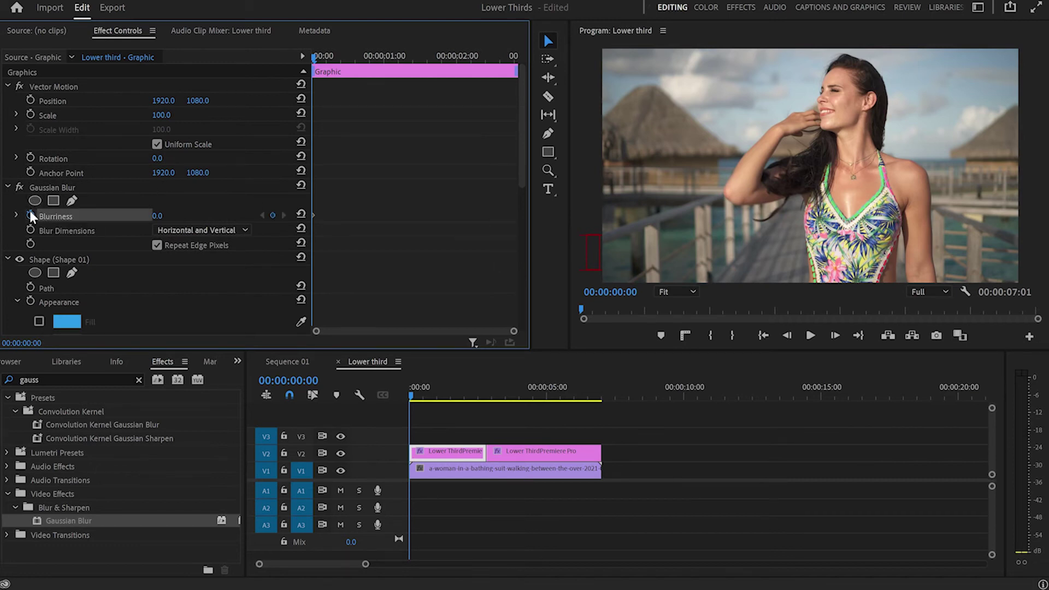
left_click(157, 215)
type("50")
key("Return")
scroll(216, 268, "down", 3)
scroll(217, 269, "down", 2)
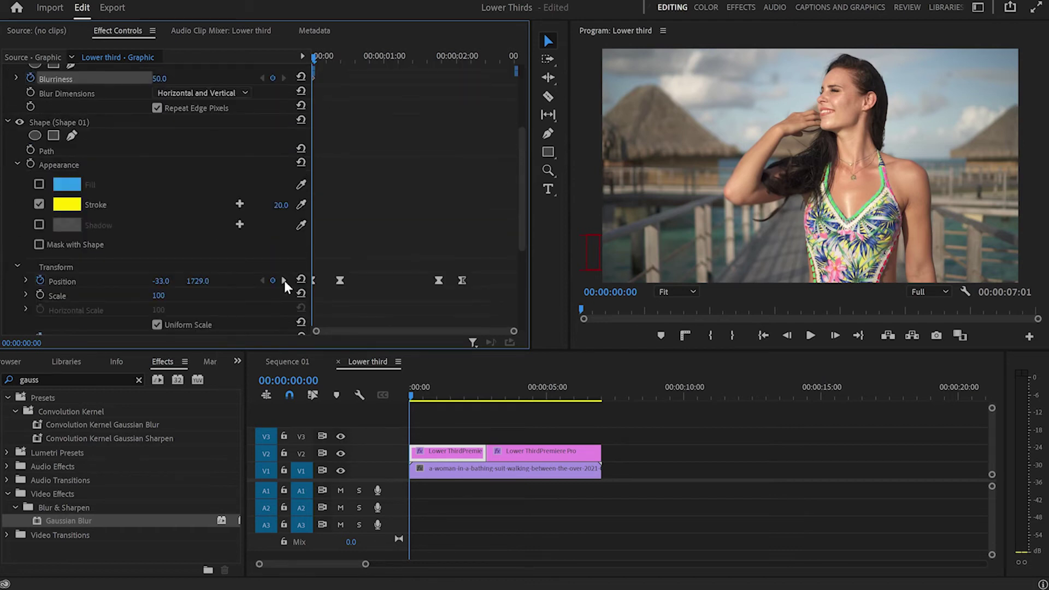
left_click(285, 281)
scroll(357, 187, "up", 4)
left_click(163, 187)
type("0")
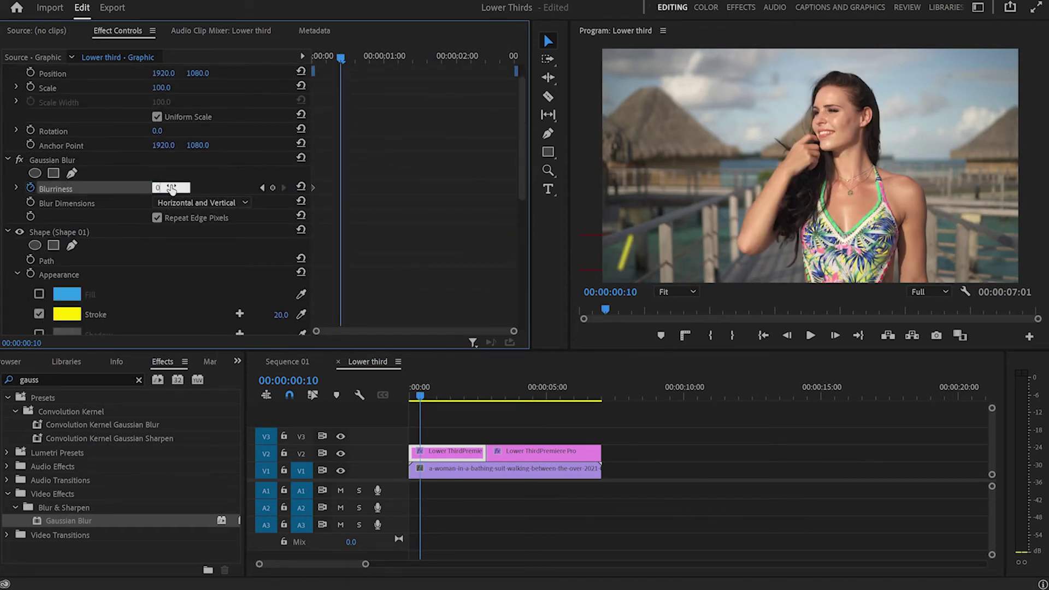
key("Return")
Step: Add a Blurriness keyframe of 50 at 00:00:02:02
scroll(382, 239, "down", 5)
scroll(445, 188, "up", 2)
scroll(274, 237, "down", 2)
scroll(363, 183, "up", 4)
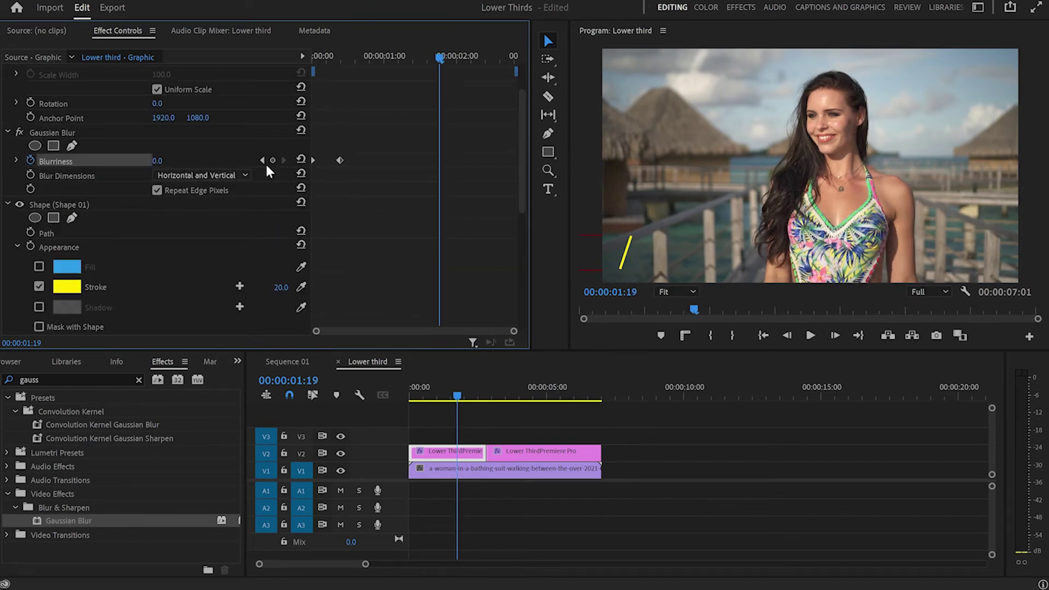
scroll(396, 217, "down", 3)
left_click(283, 267)
scroll(358, 224, "up", 4)
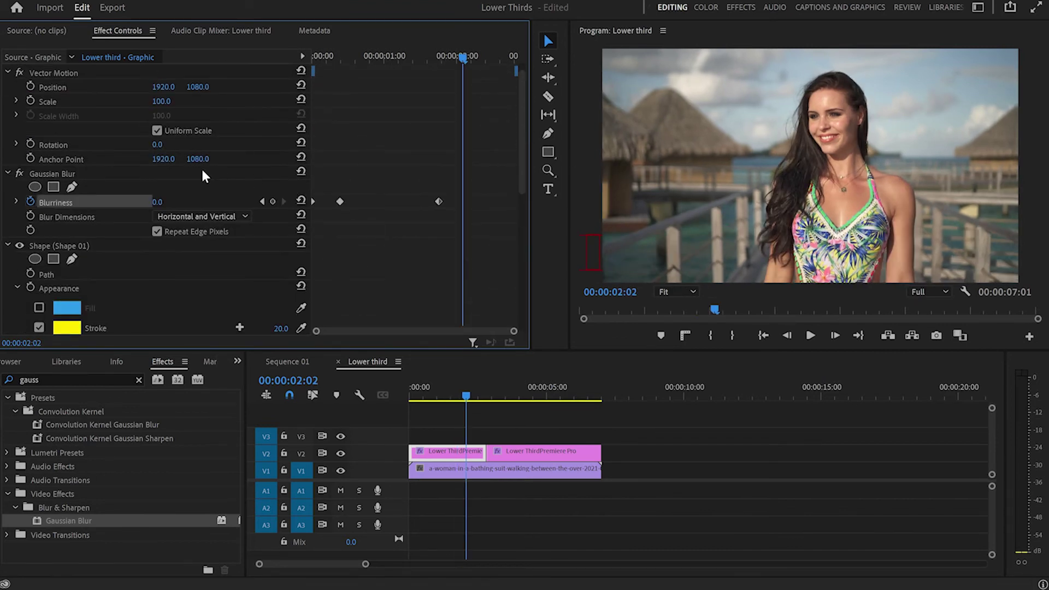
left_click(174, 201)
type("50")
key("Return")
left_click_drag(469, 389, 411, 389)
Step: Review the slide-in animation, then draw a rectangle over the lower-third text
key("space")
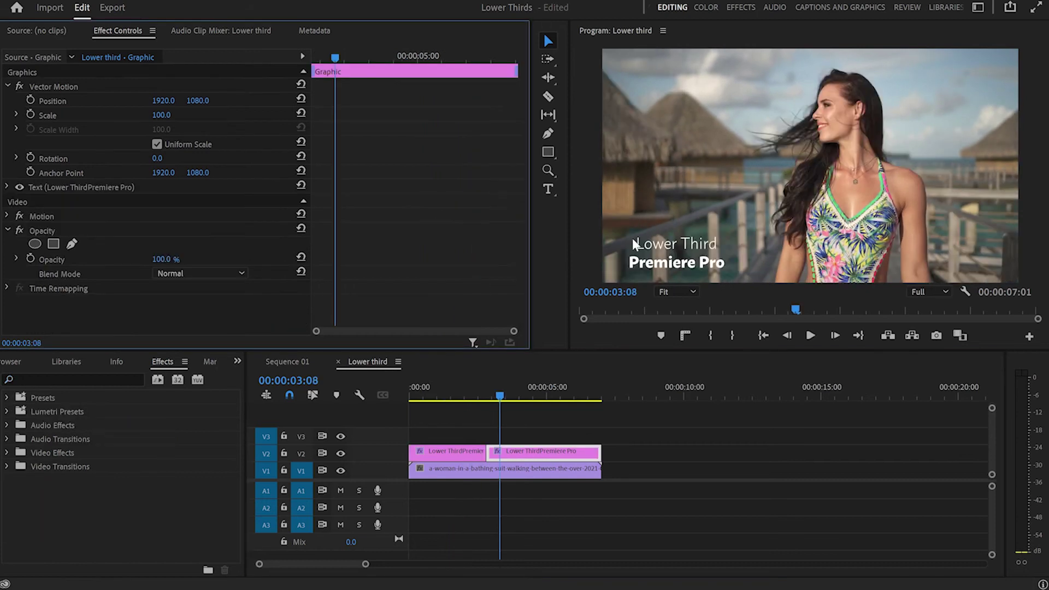
left_click(549, 152)
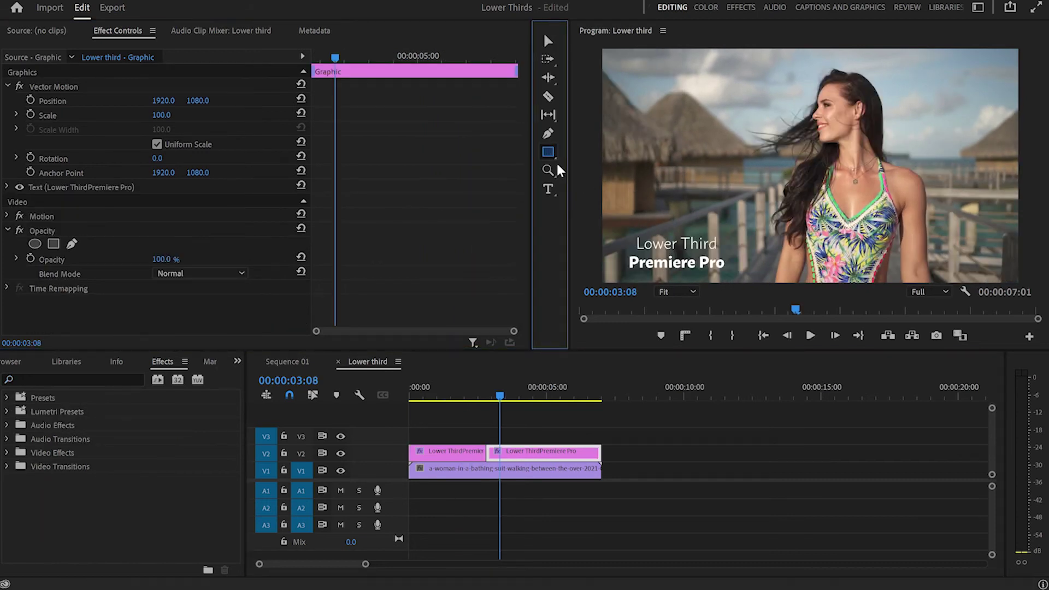
mouse_move(621, 231)
left_mouse_down()
mouse_move(664, 271)
mouse_move(738, 274)
left_mouse_up()
Step: Give the box a blue fill and 15-wide white stroke, and move the Text layer above it
left_click(7, 188)
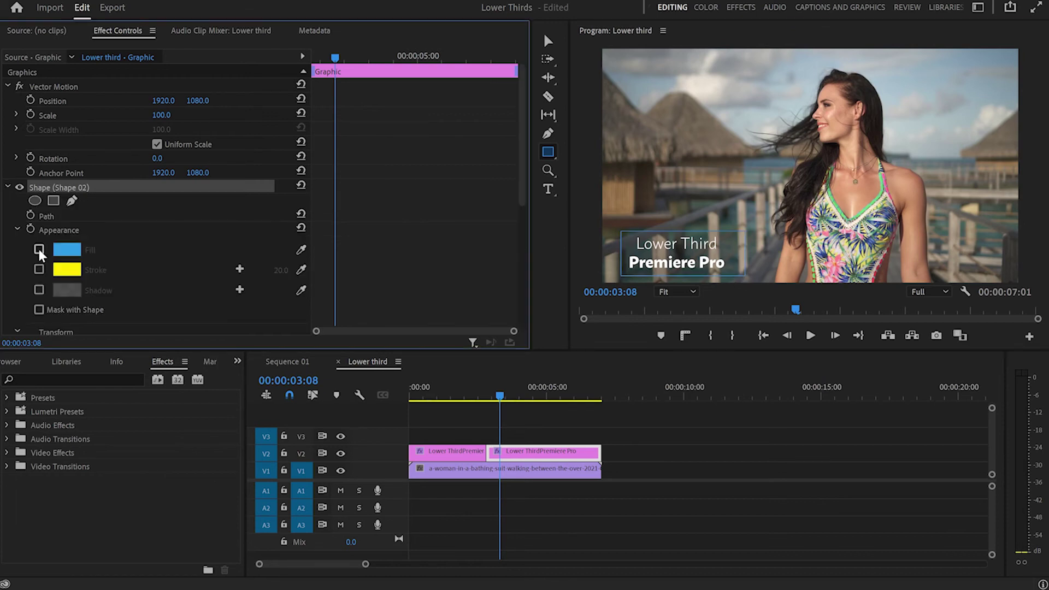
left_click(38, 249)
left_click(39, 270)
left_click(41, 269)
left_click_drag(283, 271, 279, 270)
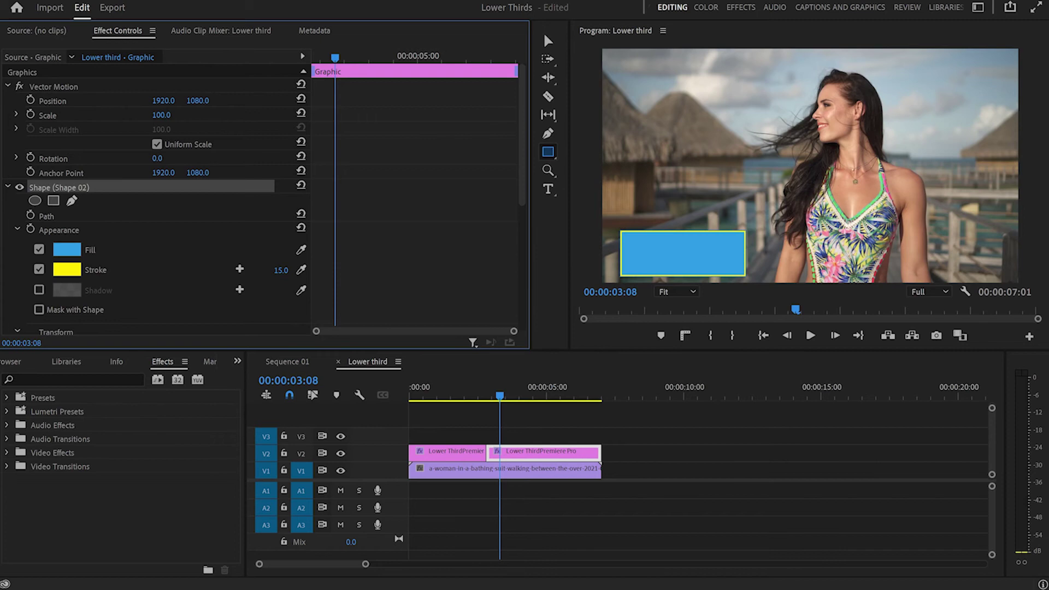
left_click(66, 271)
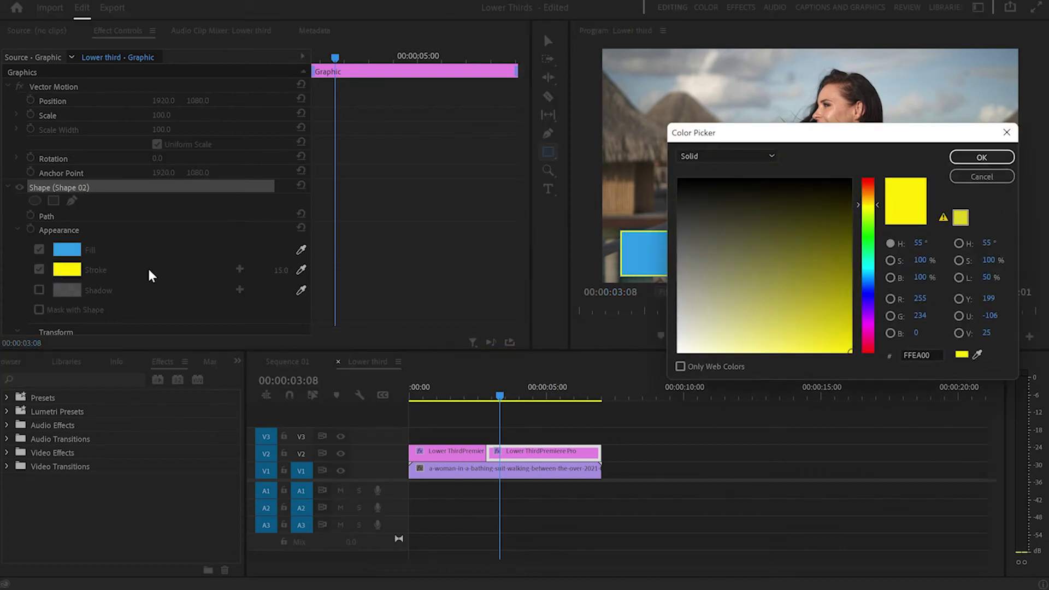
left_click(678, 352)
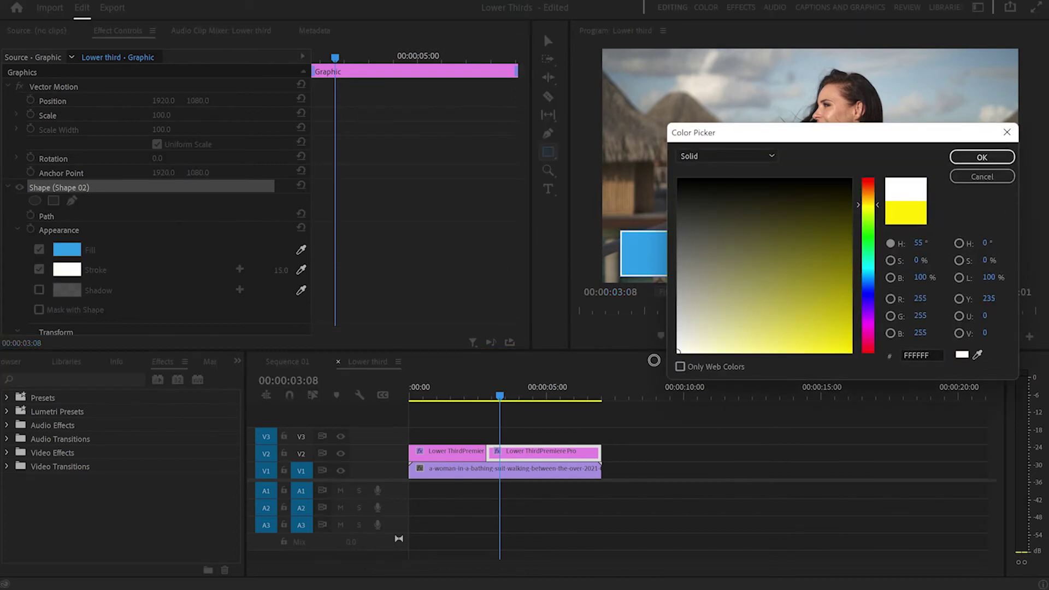
left_click(998, 162)
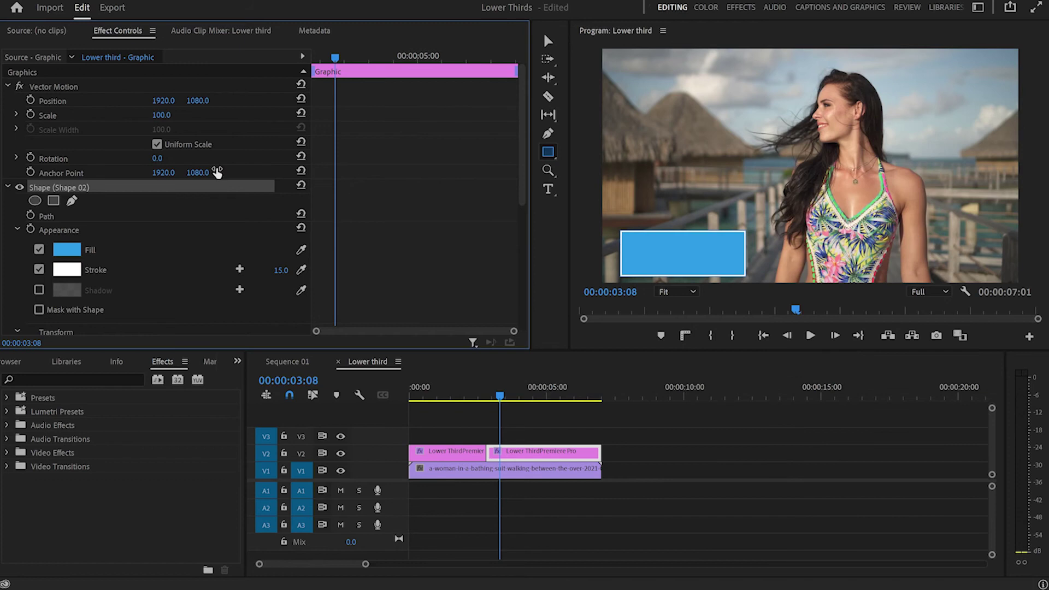
left_click(7, 189)
left_click_drag(47, 204, 48, 186)
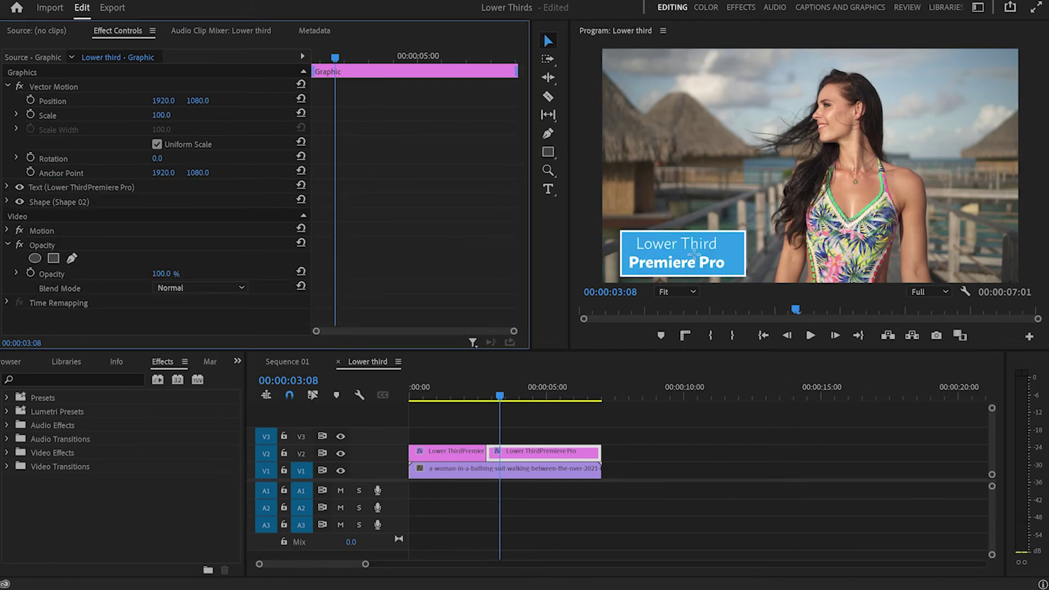
Step: Keyframe the lower-third's opacity from 0% at the clip start to 100% at 00:00:03:06
left_click(689, 266)
left_click(783, 218)
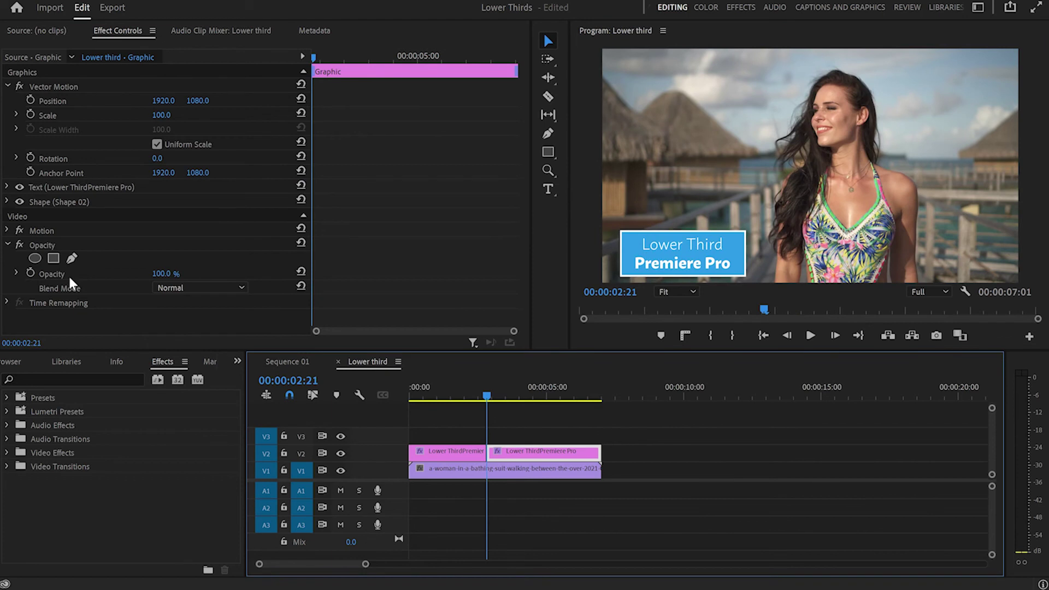
left_click(31, 273)
left_click(170, 274)
type("0")
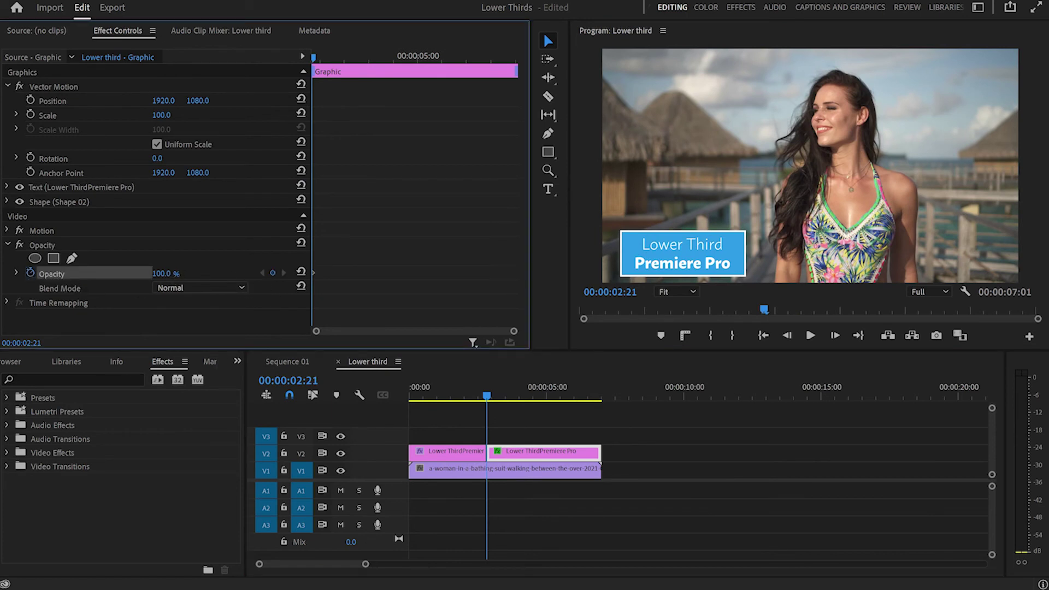
key("Return")
key("space")
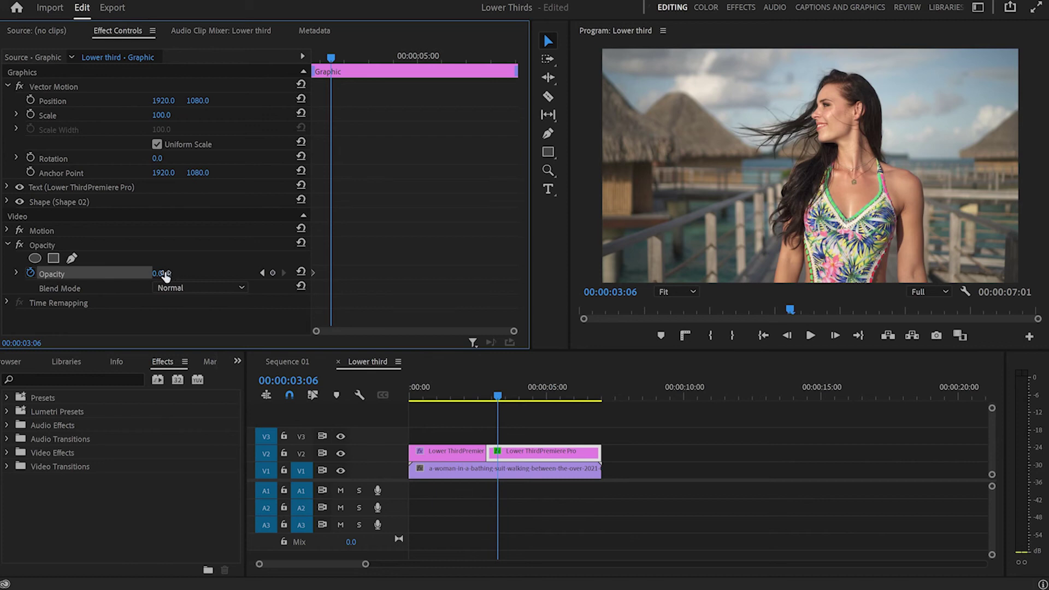
left_click_drag(172, 273, 226, 274)
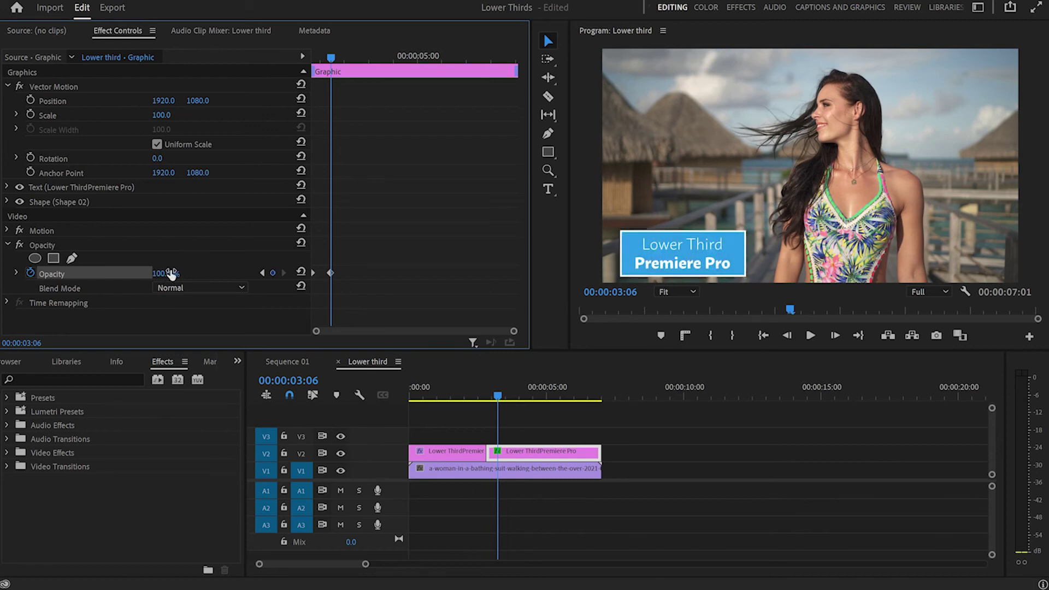
Step: Add a 100% opacity keyframe near 00:00:05:02 and a 0% keyframe ten frames later
left_click_drag(331, 54, 424, 84)
left_click_drag(368, 272, 320, 275)
key("ctrl+v")
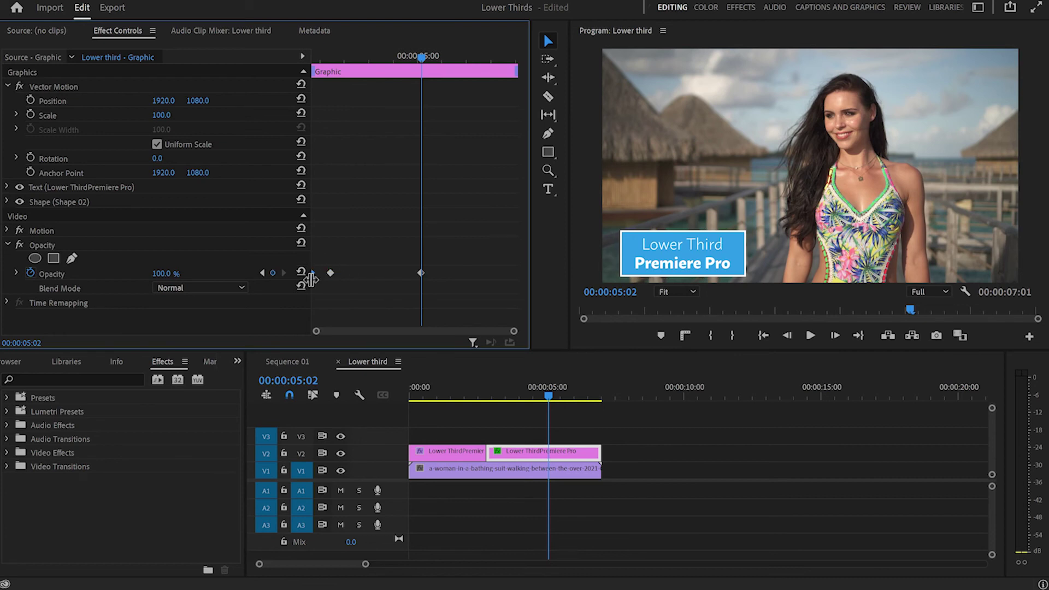
key("shift+Right")
key("shift+Right")
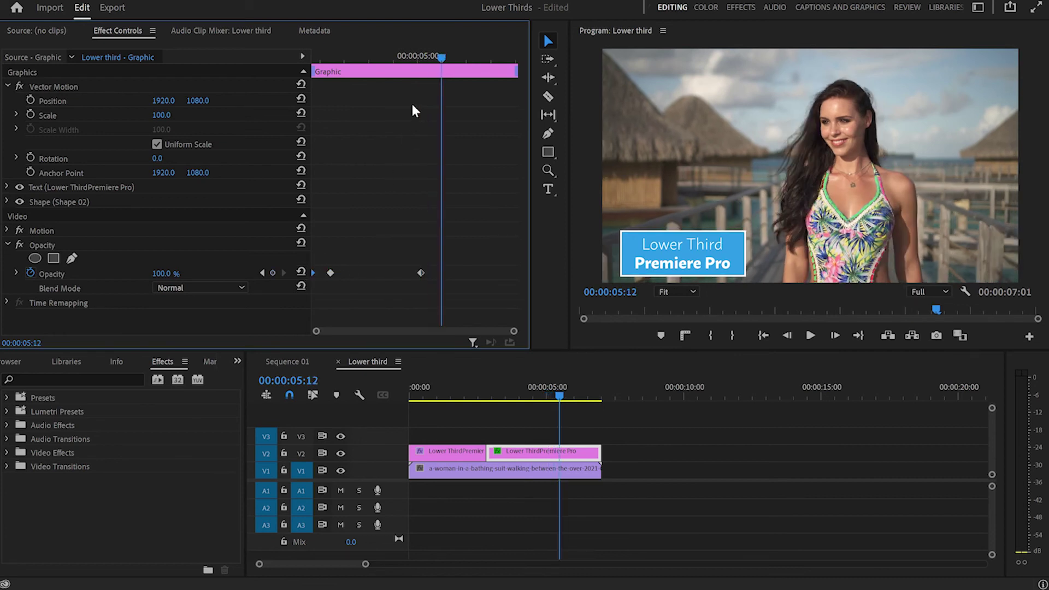
key("ctrl+v")
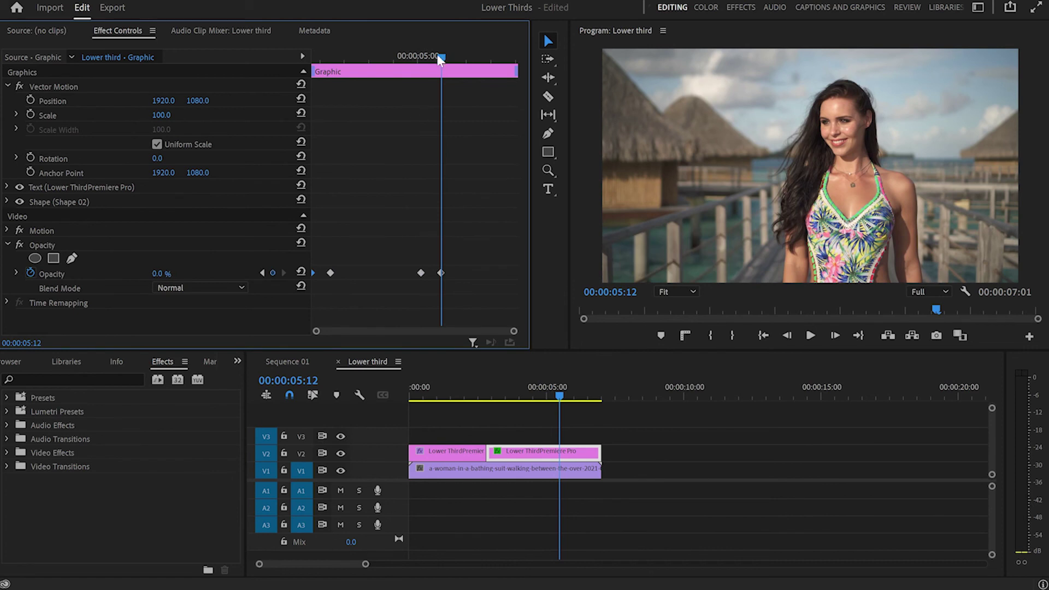
Step: Play back the lower third from the clip start to check the fade in and out
left_click_drag(441, 56, 165, 139)
key("space")
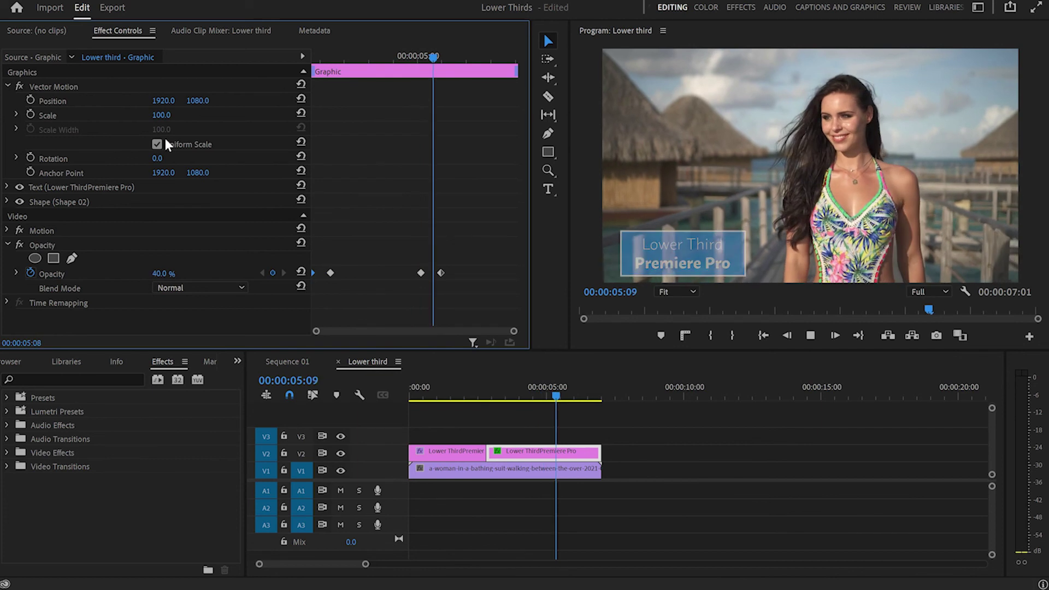
key("space")
left_click_drag(439, 254, 454, 290)
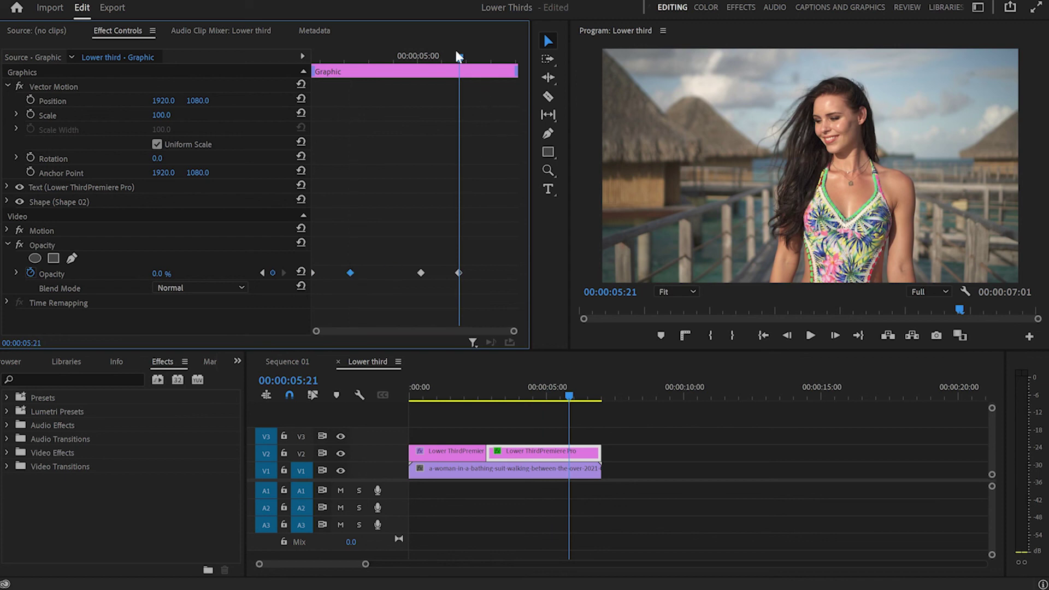
key("Up")
key("space")
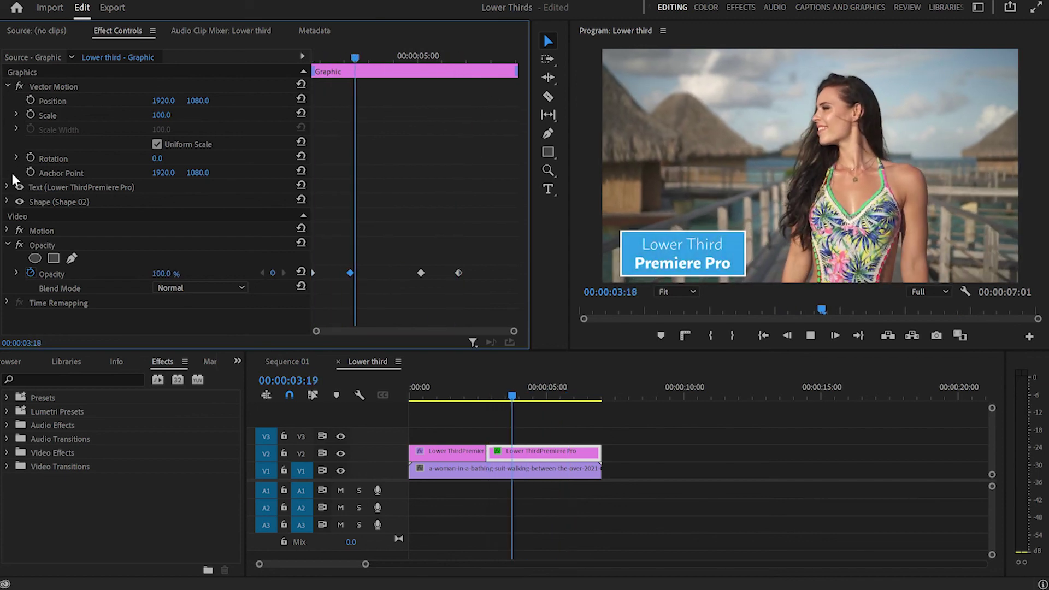